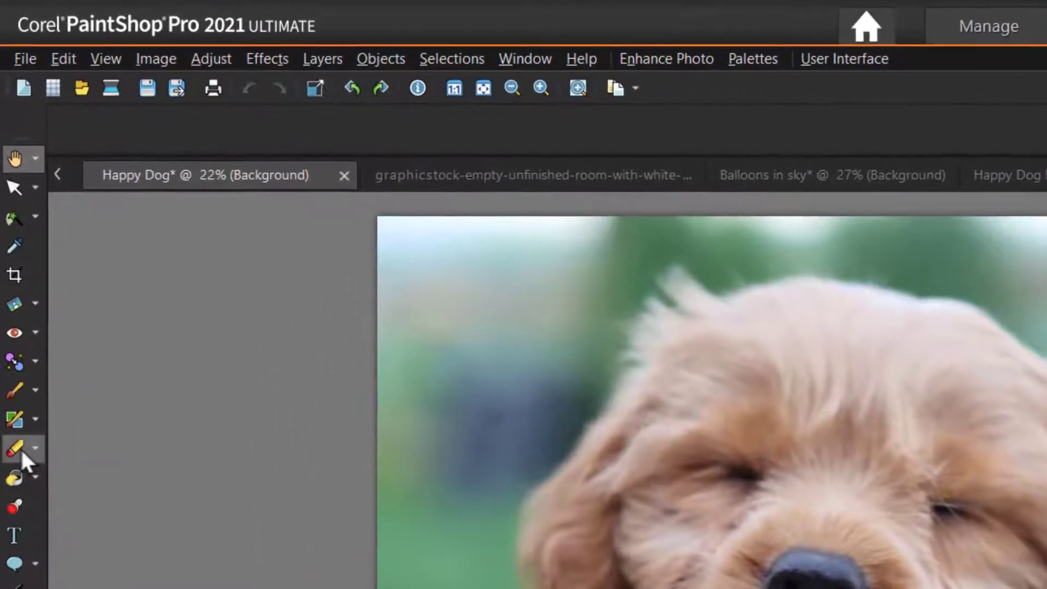
# Choose the Eraser with a round tip and enlarge its size from 317 to 326.
pyautogui.click(16, 350)
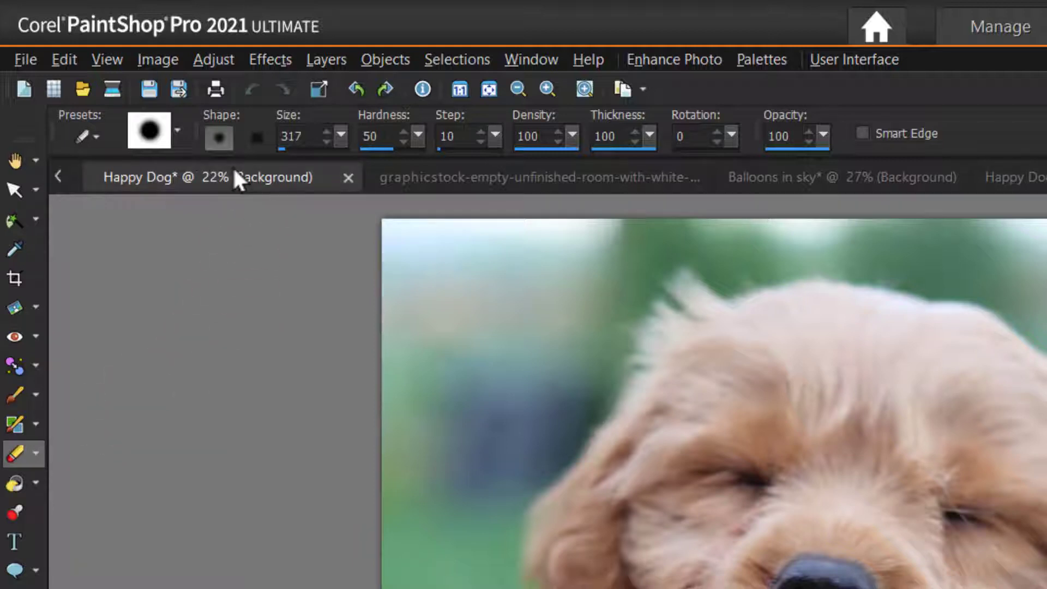
pyautogui.click(258, 139)
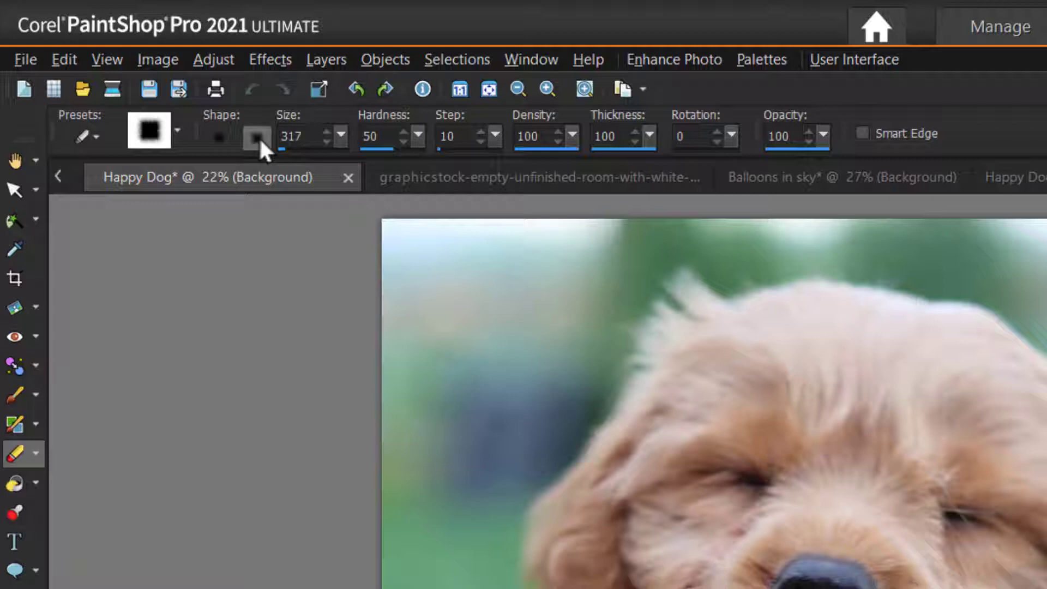
pyautogui.click(221, 140)
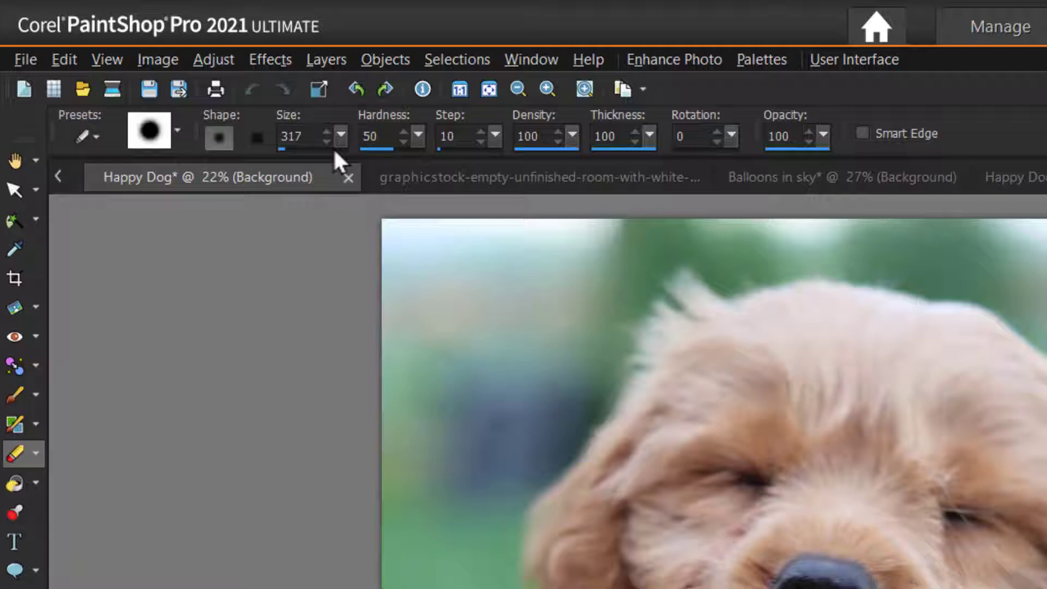
pyautogui.click(341, 135)
pyautogui.moveTo(347, 145); pyautogui.dragTo(380, 150)
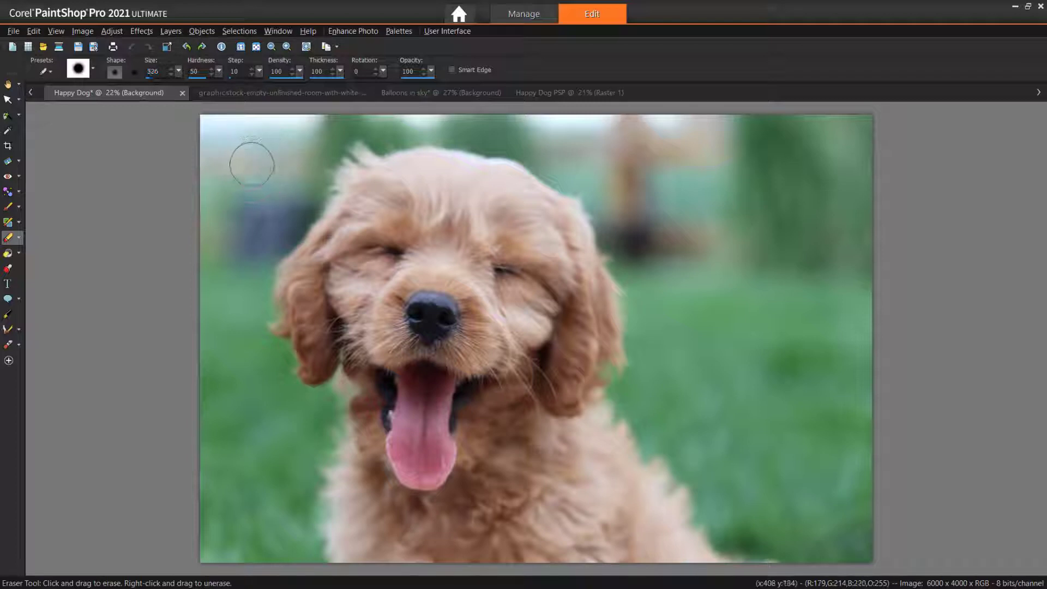
# Set eraser size 326 and erase the green in the top-left corner.
pyautogui.write('326')
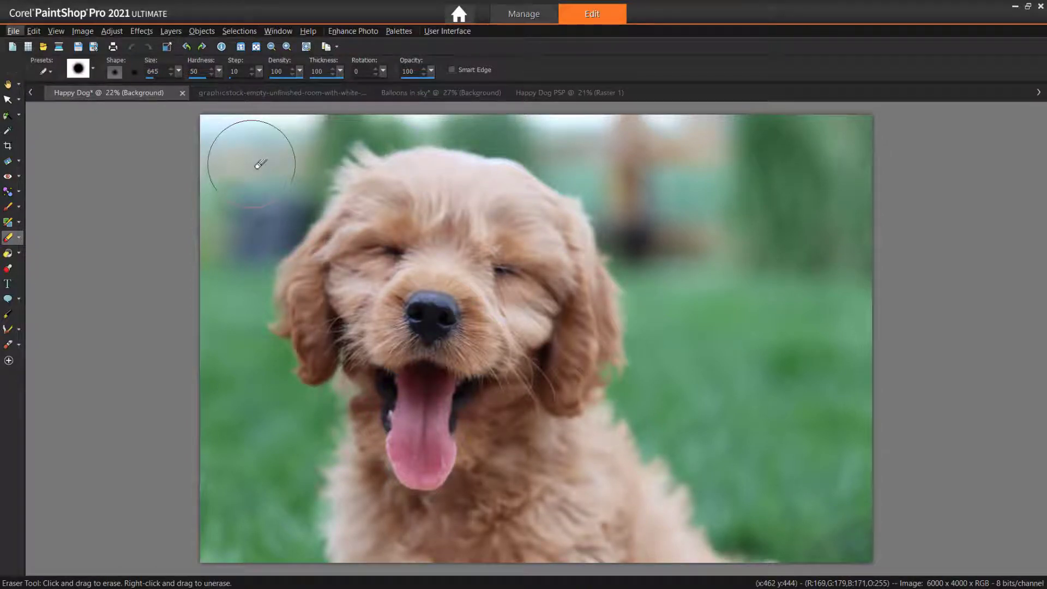
pyautogui.click(253, 171)
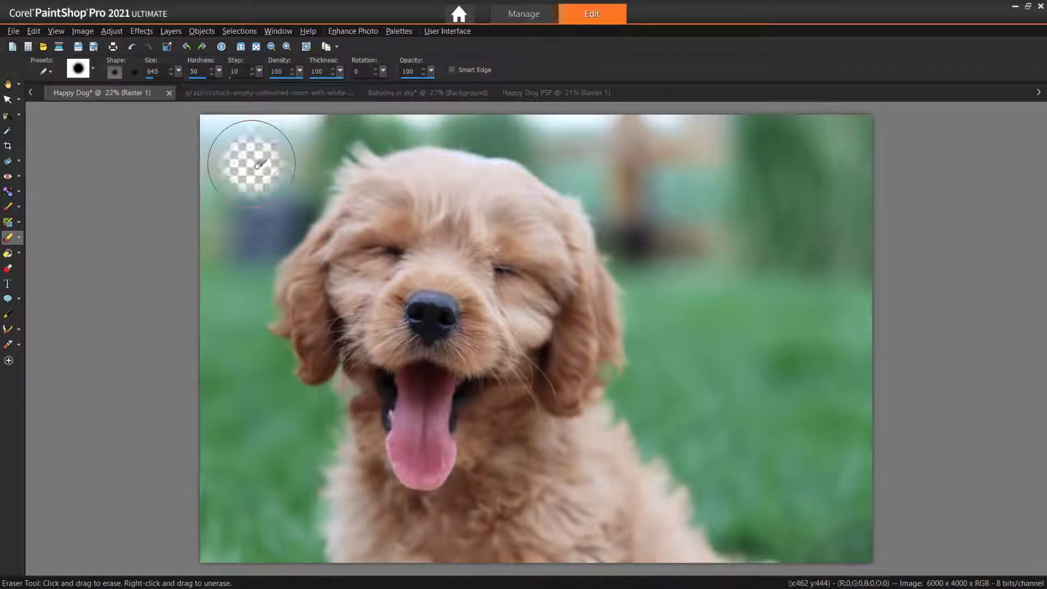
pyautogui.moveTo(260, 163)
pyautogui.mouseDown()
pyautogui.moveTo(219, 134)
pyautogui.moveTo(282, 111)
pyautogui.mouseUp()
# Erase the green along the top edge and upper right beside the puppy, then raise hardness.
pyautogui.moveTo(610, 124)
pyautogui.mouseDown()
pyautogui.moveTo(834, 133)
pyautogui.moveTo(831, 239)
pyautogui.moveTo(865, 168)
pyautogui.mouseUp()
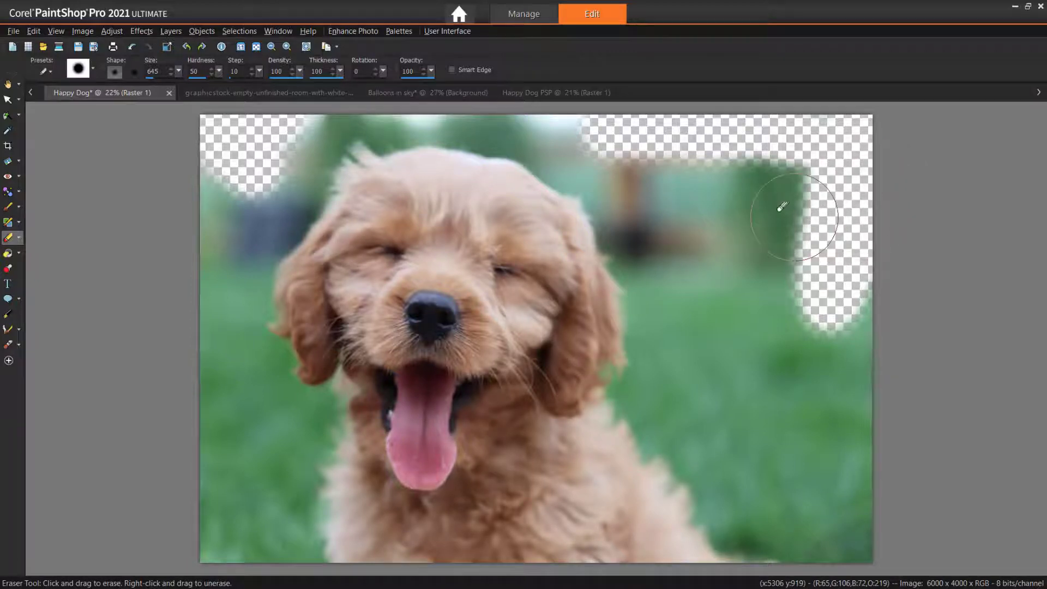
pyautogui.moveTo(761, 192); pyautogui.dragTo(764, 183)
pyautogui.moveTo(653, 170)
pyautogui.mouseDown()
pyautogui.moveTo(676, 209)
pyautogui.moveTo(669, 244)
pyautogui.mouseUp()
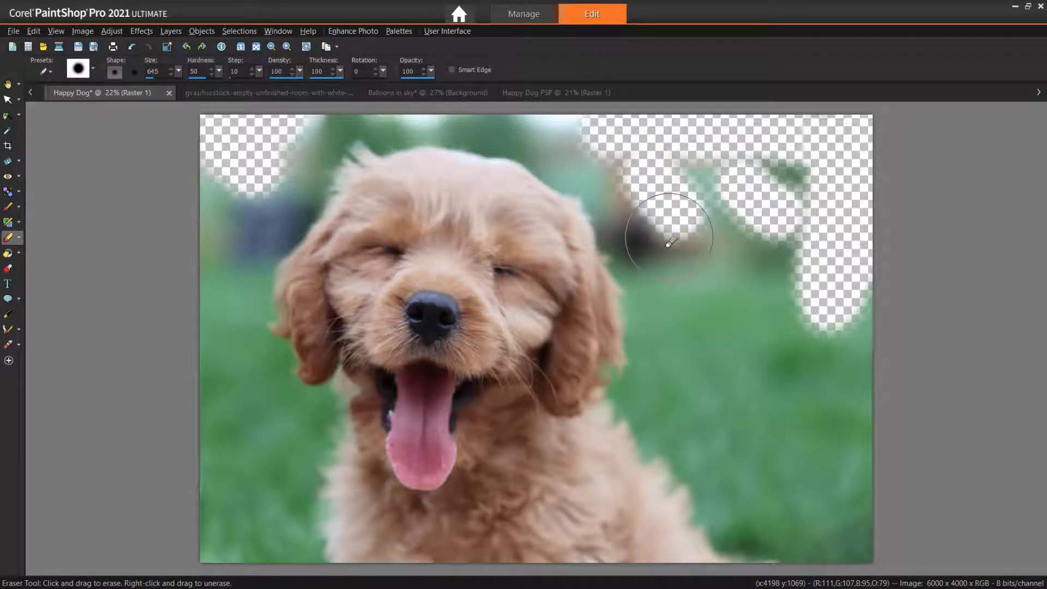
pyautogui.moveTo(670, 243)
pyautogui.mouseDown()
pyautogui.moveTo(645, 229)
pyautogui.moveTo(677, 246)
pyautogui.moveTo(750, 191)
pyautogui.moveTo(687, 174)
pyautogui.moveTo(790, 186)
pyautogui.moveTo(787, 156)
pyautogui.moveTo(768, 244)
pyautogui.moveTo(722, 220)
pyautogui.moveTo(803, 296)
pyautogui.moveTo(707, 258)
pyautogui.moveTo(830, 350)
pyautogui.mouseUp()
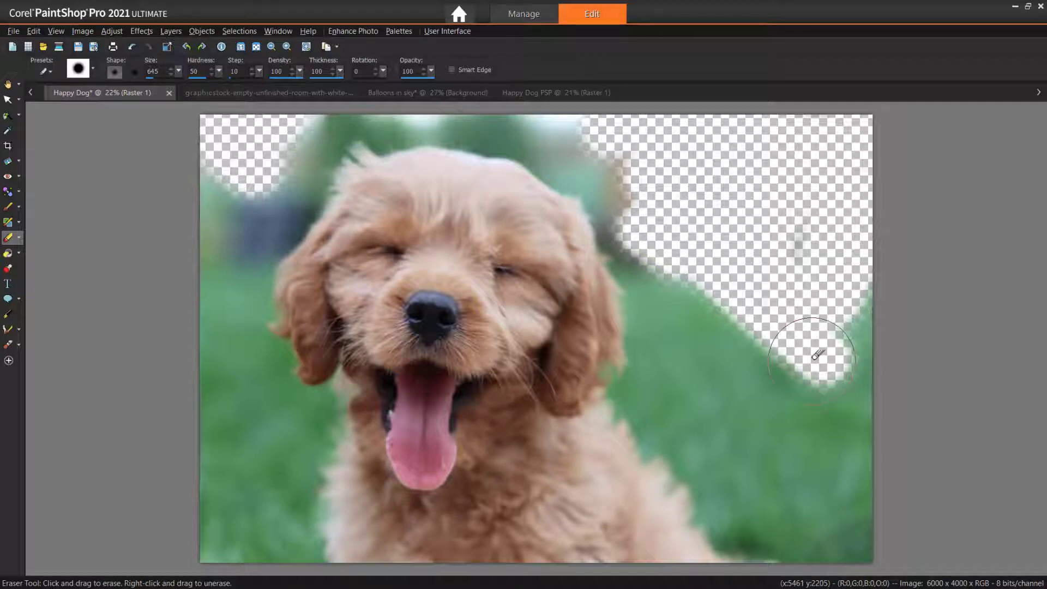
pyautogui.moveTo(219, 71)
pyautogui.mouseDown()
pyautogui.moveTo(233, 75)
pyautogui.moveTo(209, 82)
pyautogui.mouseUp()
# Test hardness 77 and density 60, then erase down the left edge at full density.
pyautogui.click(690, 363)
pyautogui.click(766, 430)
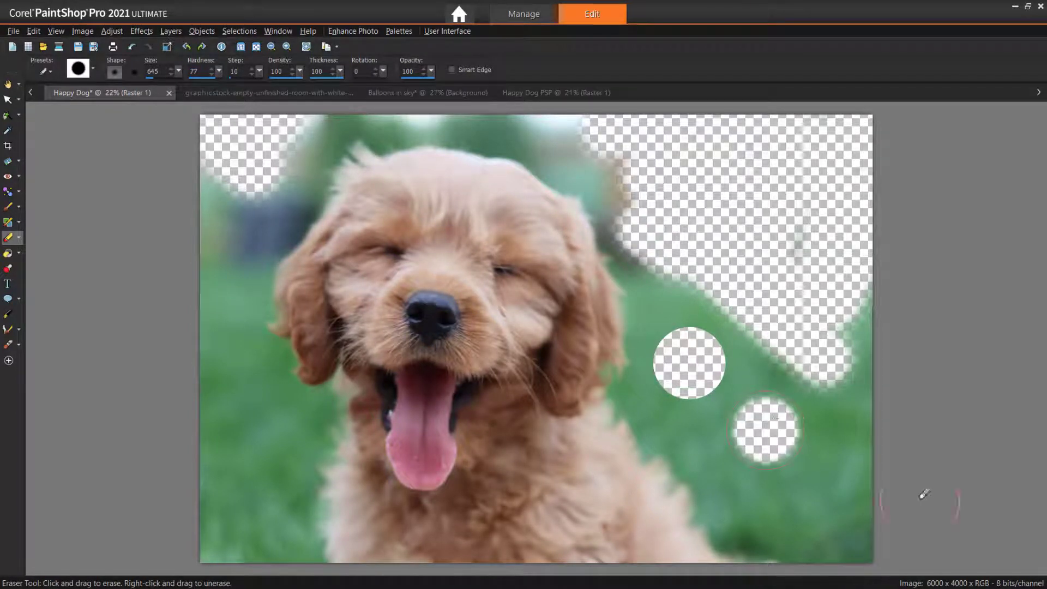
pyautogui.moveTo(299, 71)
pyautogui.mouseDown()
pyautogui.moveTo(294, 81)
pyautogui.moveTo(308, 82)
pyautogui.mouseUp()
pyautogui.click(240, 219)
pyautogui.moveTo(243, 197); pyautogui.dragTo(198, 302)
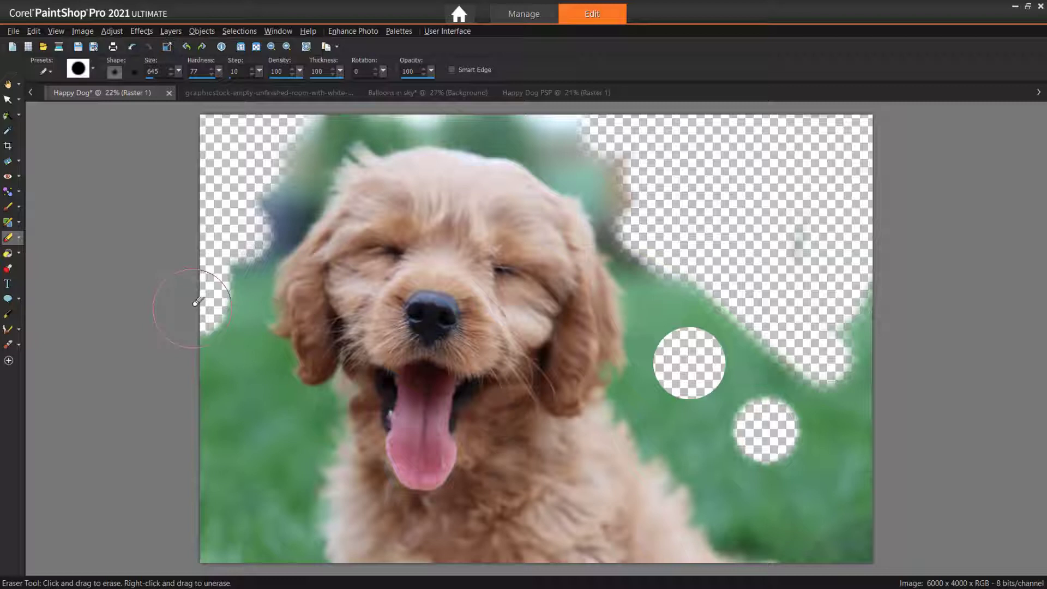
# Erase the top-centre green at opacity 33, then at 100 with Smart Edge on.
pyautogui.moveTo(432, 71); pyautogui.dragTo(397, 87)
pyautogui.moveTo(538, 105)
pyautogui.mouseDown()
pyautogui.moveTo(499, 109)
pyautogui.moveTo(595, 112)
pyautogui.mouseUp()
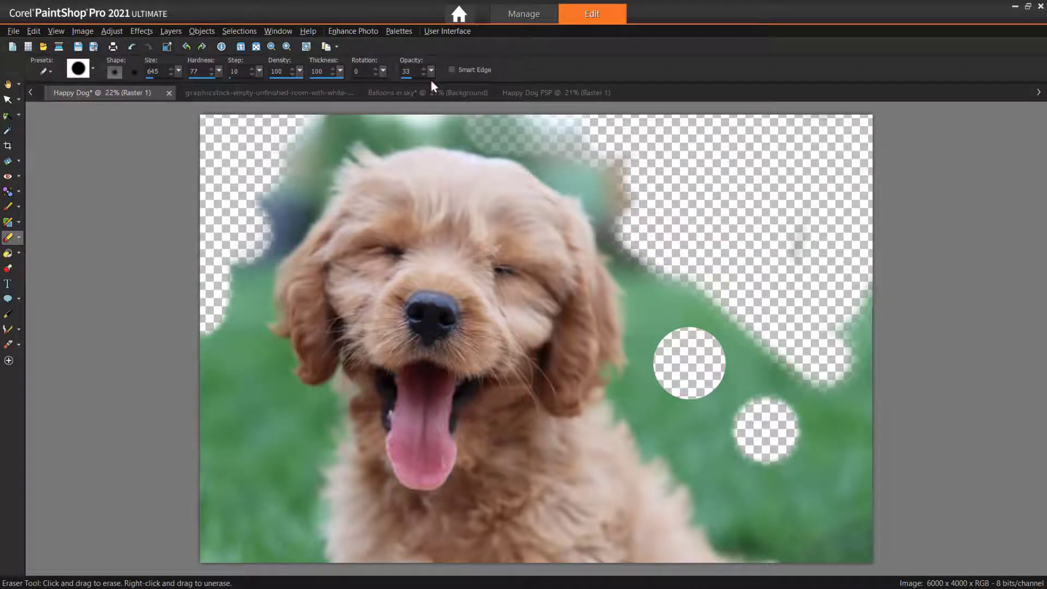
pyautogui.moveTo(431, 72); pyautogui.dragTo(473, 71)
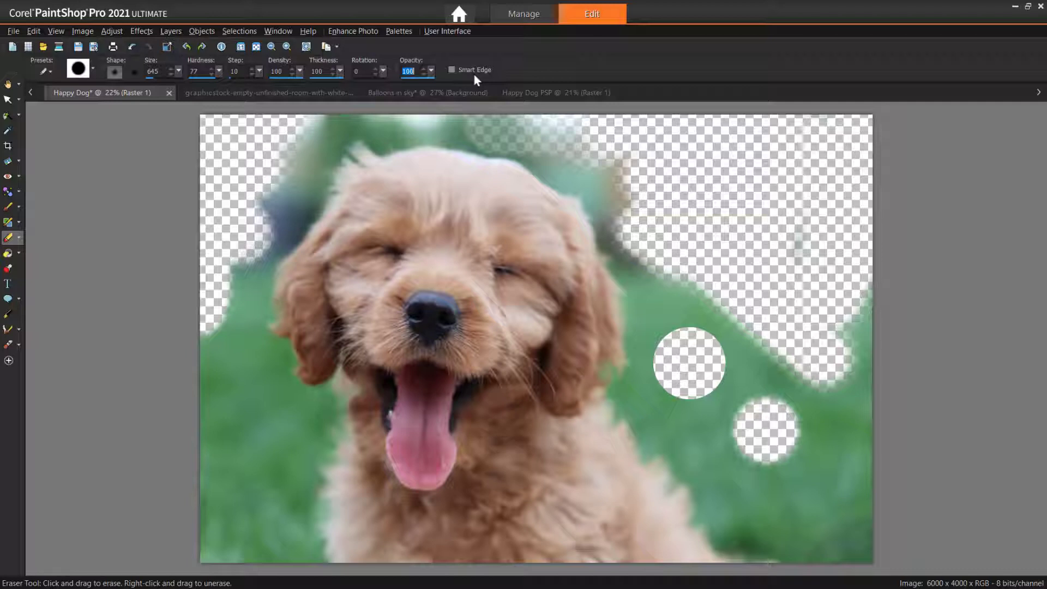
pyautogui.click(466, 70)
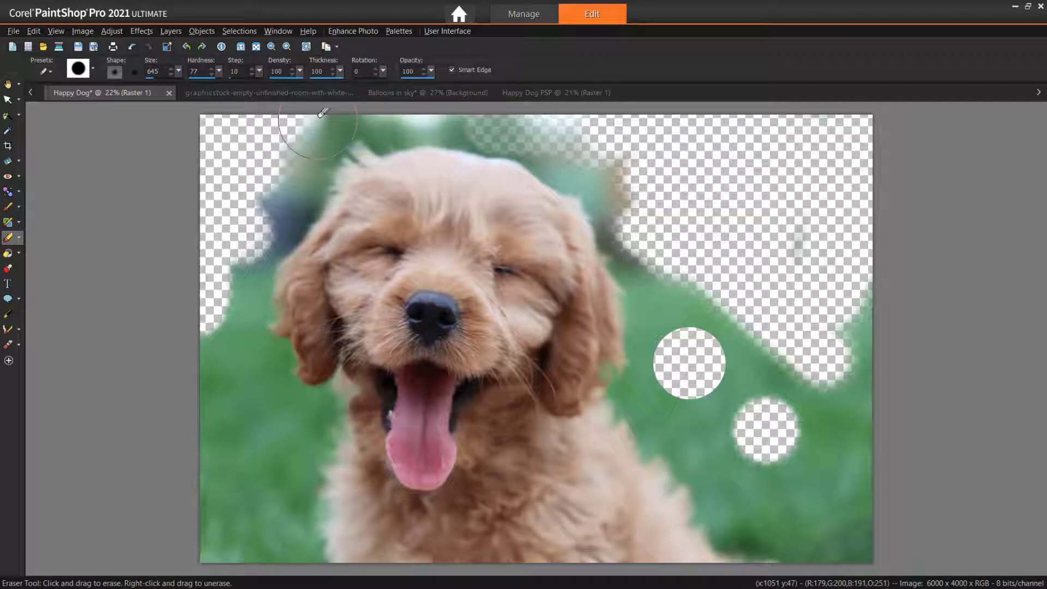
pyautogui.moveTo(323, 113); pyautogui.dragTo(474, 117)
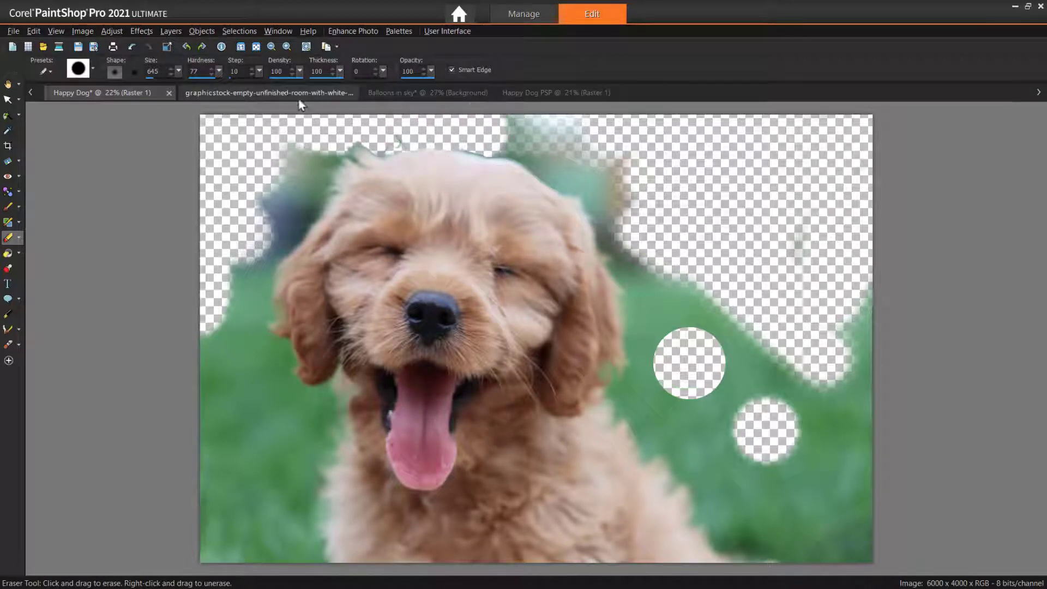
# At hardness 75, clear the green above the head and at the lower right.
pyautogui.moveTo(220, 82); pyautogui.dragTo(175, 79)
pyautogui.moveTo(475, 139)
pyautogui.mouseDown()
pyautogui.moveTo(565, 131)
pyautogui.moveTo(533, 145)
pyautogui.moveTo(509, 141)
pyautogui.moveTo(620, 191)
pyautogui.moveTo(562, 174)
pyautogui.moveTo(612, 222)
pyautogui.mouseUp()
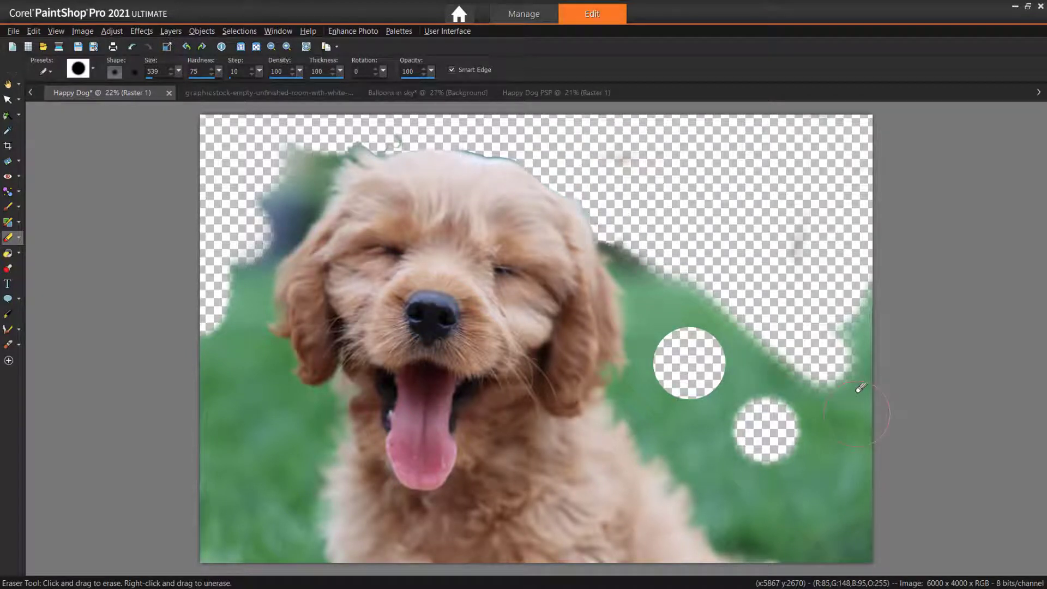
pyautogui.moveTo(860, 386); pyautogui.dragTo(856, 491)
pyautogui.moveTo(780, 328); pyautogui.dragTo(834, 534)
# Enlarge the eraser to 767 and wipe the remaining green on both sides of the puppy.
pyautogui.moveTo(178, 71)
pyautogui.mouseDown()
pyautogui.moveTo(176, 83)
pyautogui.moveTo(185, 83)
pyautogui.mouseUp()
pyautogui.moveTo(752, 349); pyautogui.dragTo(687, 305)
pyautogui.moveTo(648, 261)
pyautogui.mouseDown()
pyautogui.moveTo(620, 234)
pyautogui.moveTo(709, 437)
pyautogui.moveTo(701, 510)
pyautogui.moveTo(671, 491)
pyautogui.mouseUp()
pyautogui.moveTo(352, 128)
pyautogui.mouseDown()
pyautogui.moveTo(262, 234)
pyautogui.moveTo(251, 218)
pyautogui.moveTo(217, 441)
pyautogui.mouseUp()
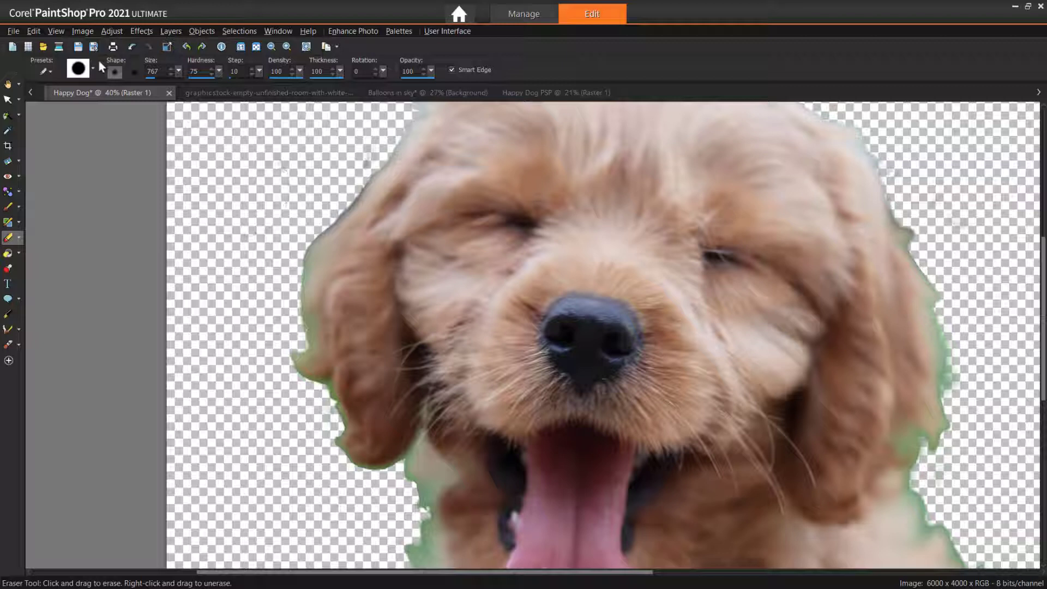
# Change the brush tip and trim green fringe from the fur edge.
pyautogui.click(96, 72)
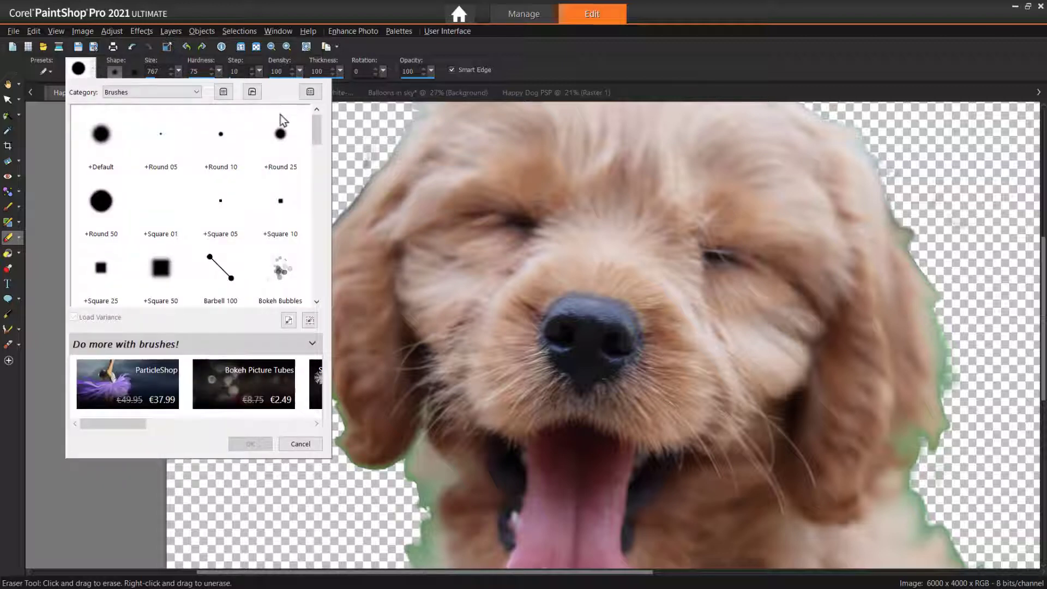
pyautogui.moveTo(318, 136)
pyautogui.mouseDown()
pyautogui.moveTo(322, 210)
pyautogui.moveTo(327, 129)
pyautogui.mouseUp()
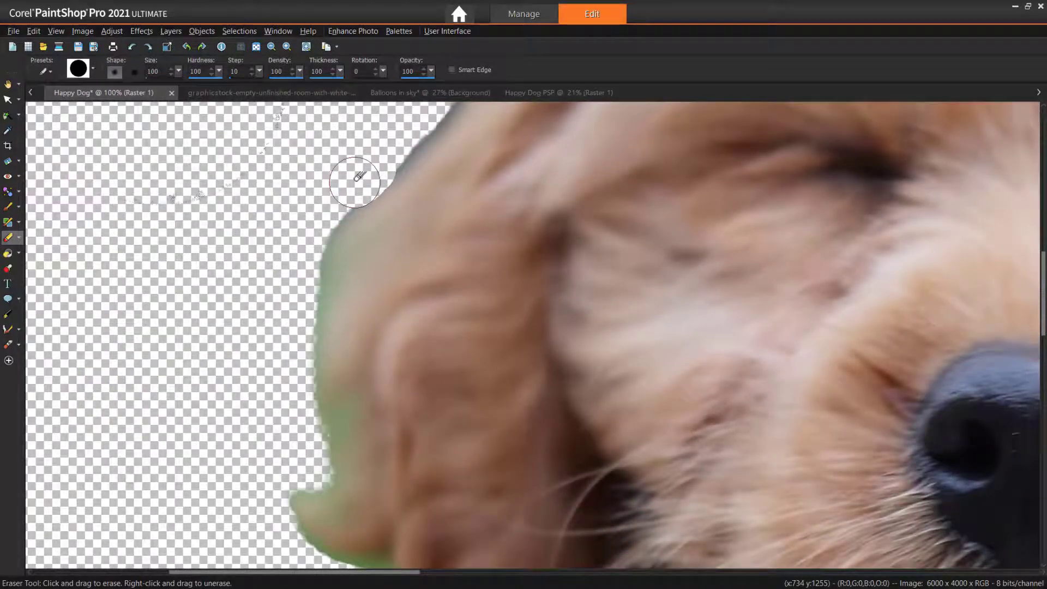
pyautogui.moveTo(311, 168)
pyautogui.mouseDown()
pyautogui.moveTo(308, 248)
pyautogui.moveTo(323, 218)
pyautogui.moveTo(293, 283)
pyautogui.mouseUp()
# At hardness 50 and opacity 73, clean the upper fur and chin, restoring the ear.
pyautogui.moveTo(219, 71); pyautogui.dragTo(196, 86)
pyautogui.moveTo(431, 71)
pyautogui.mouseDown()
pyautogui.moveTo(415, 127)
pyautogui.moveTo(321, 235)
pyautogui.moveTo(379, 165)
pyautogui.moveTo(338, 203)
pyautogui.moveTo(298, 300)
pyautogui.moveTo(322, 259)
pyautogui.moveTo(297, 340)
pyautogui.moveTo(296, 422)
pyautogui.moveTo(339, 295)
pyautogui.moveTo(343, 244)
pyautogui.moveTo(320, 327)
pyautogui.mouseUp()
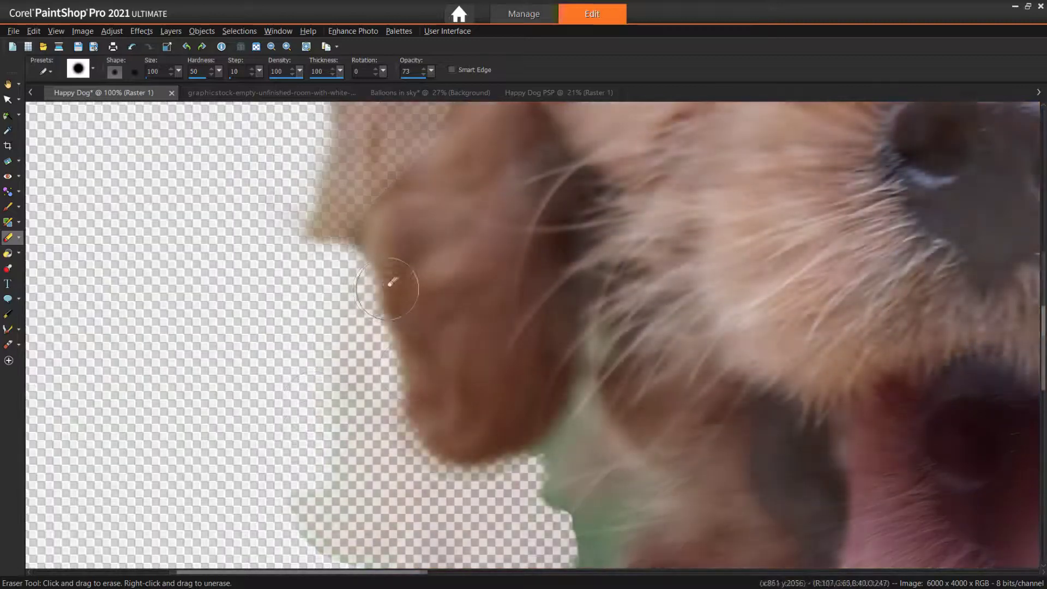
pyautogui.moveTo(393, 285)
pyautogui.mouseDown()
pyautogui.moveTo(355, 269)
pyautogui.moveTo(416, 355)
pyautogui.moveTo(467, 285)
pyautogui.moveTo(464, 305)
pyautogui.moveTo(397, 347)
pyautogui.mouseUp()
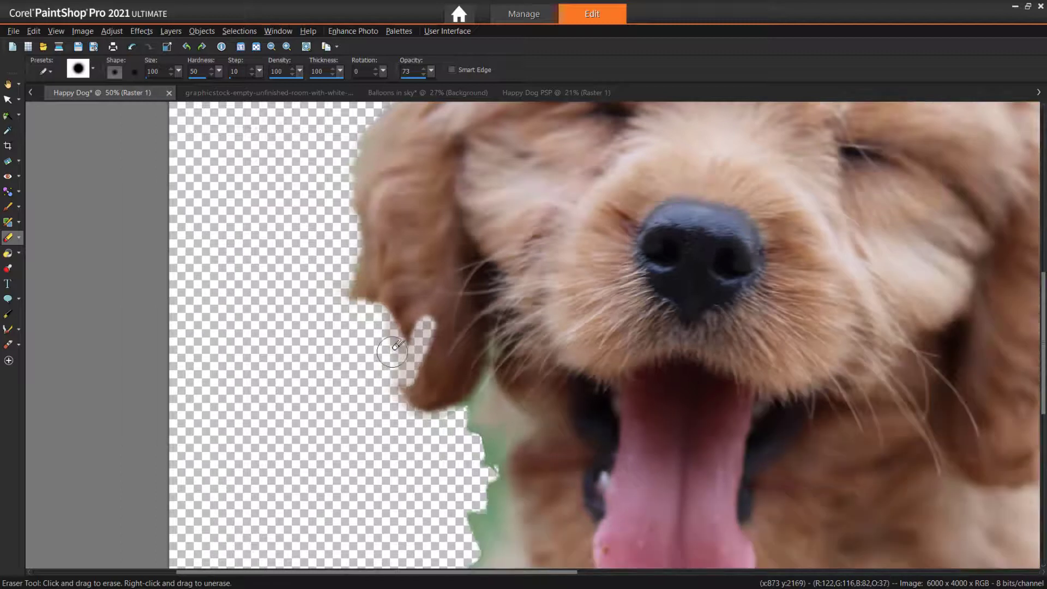
pyautogui.moveTo(414, 334)
pyautogui.mouseDown()
pyautogui.moveTo(409, 362)
pyautogui.moveTo(417, 327)
pyautogui.moveTo(409, 379)
pyautogui.moveTo(431, 332)
pyautogui.moveTo(415, 338)
pyautogui.moveTo(413, 328)
pyautogui.moveTo(412, 351)
pyautogui.mouseUp()
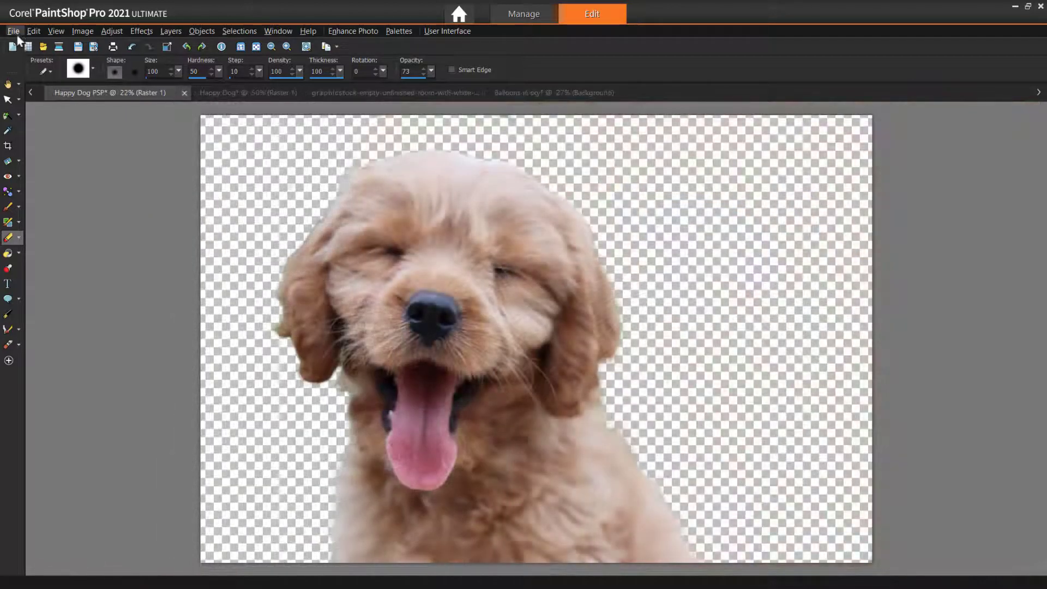
# Save the puppy cutout as a PNG file named 'Happy Dog'.
pyautogui.click(14, 33)
pyautogui.click(50, 148)
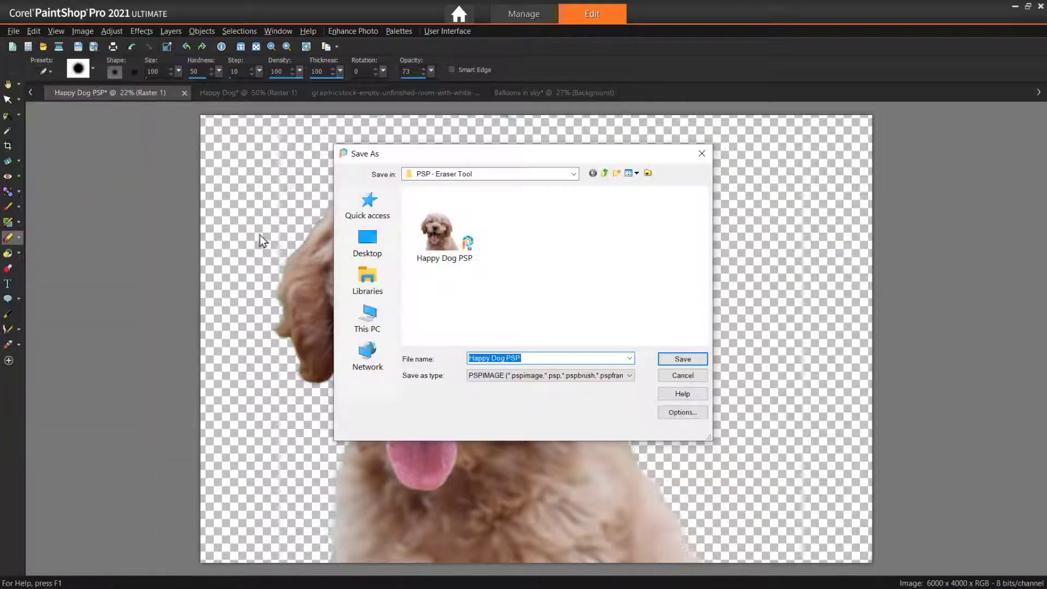
pyautogui.click(515, 375)
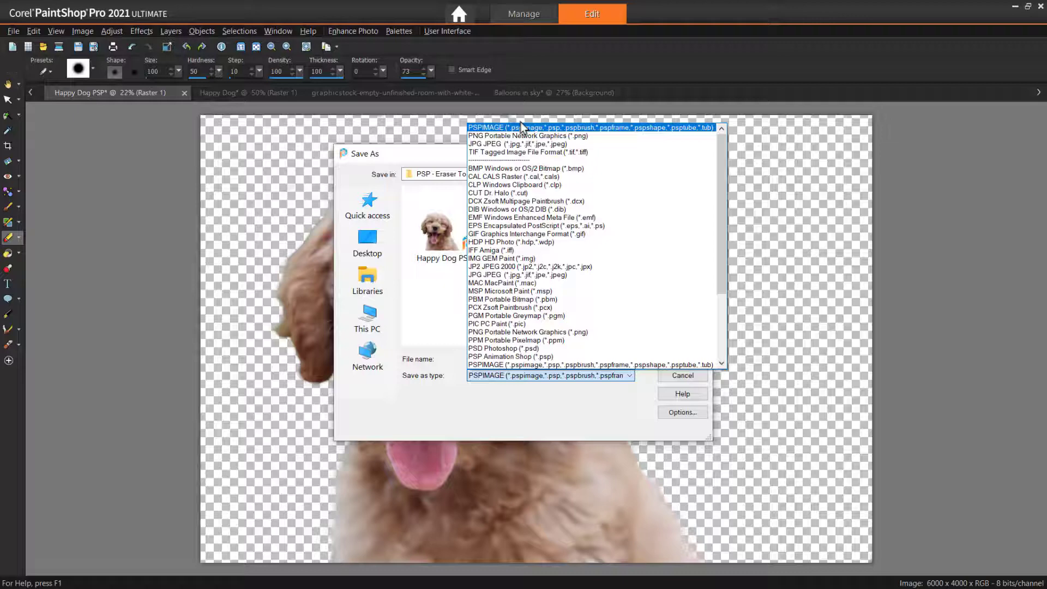
pyautogui.click(528, 130)
pyautogui.moveTo(521, 357); pyautogui.dragTo(506, 358)
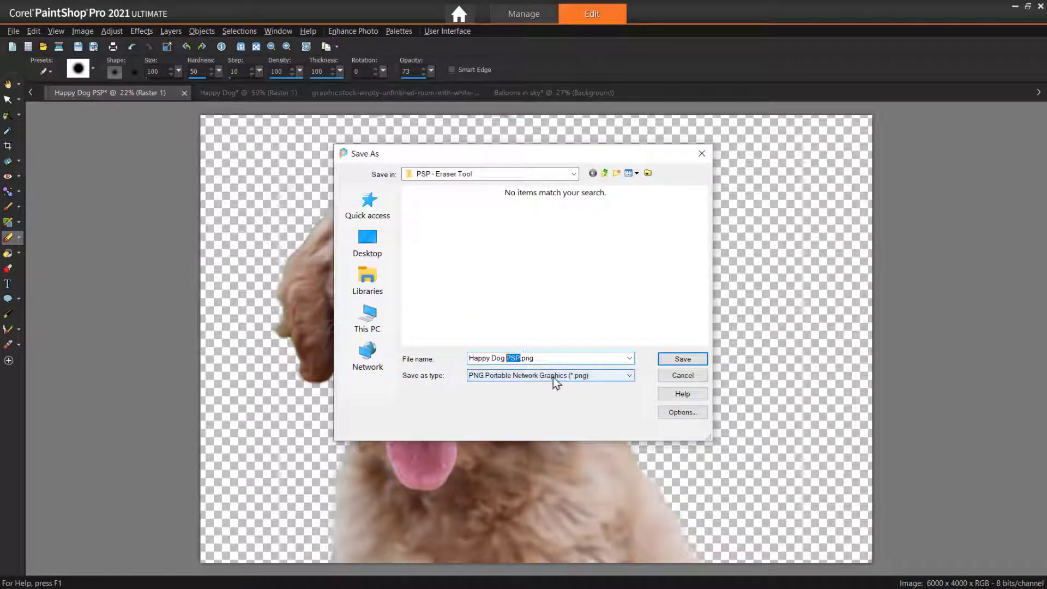
pyautogui.press('BackSpace')
pyautogui.click(665, 359)
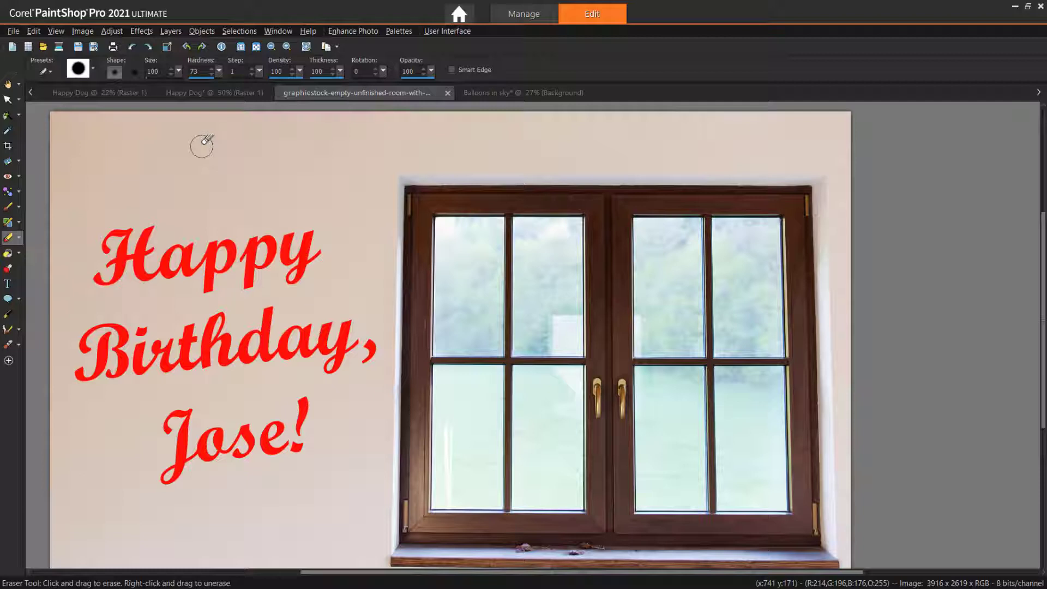
# Make the eraser a square tip at hardness 100 and show the Layers palette.
pyautogui.click(136, 77)
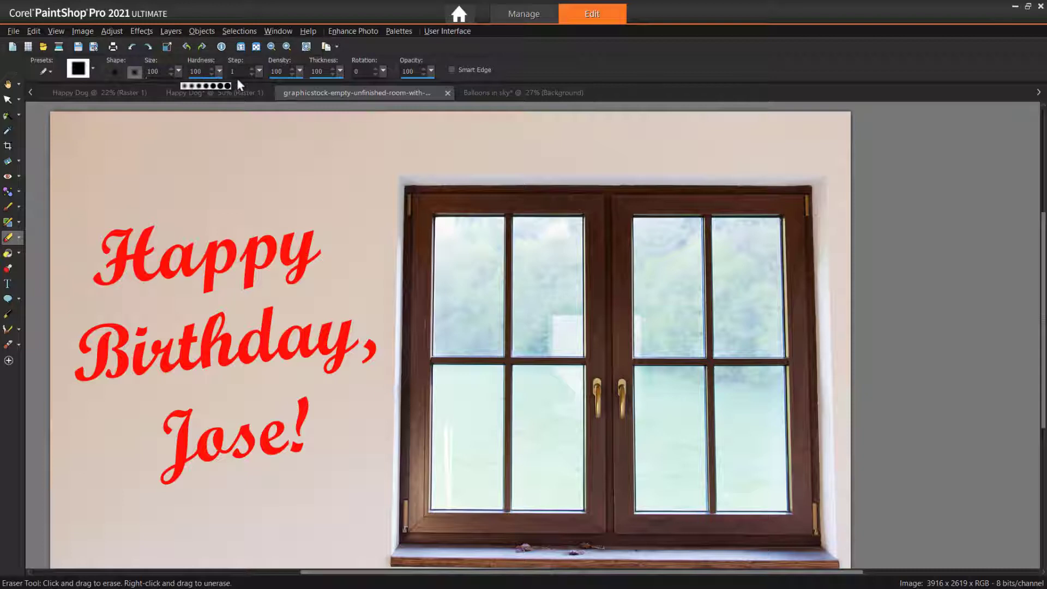
pyautogui.click(240, 84)
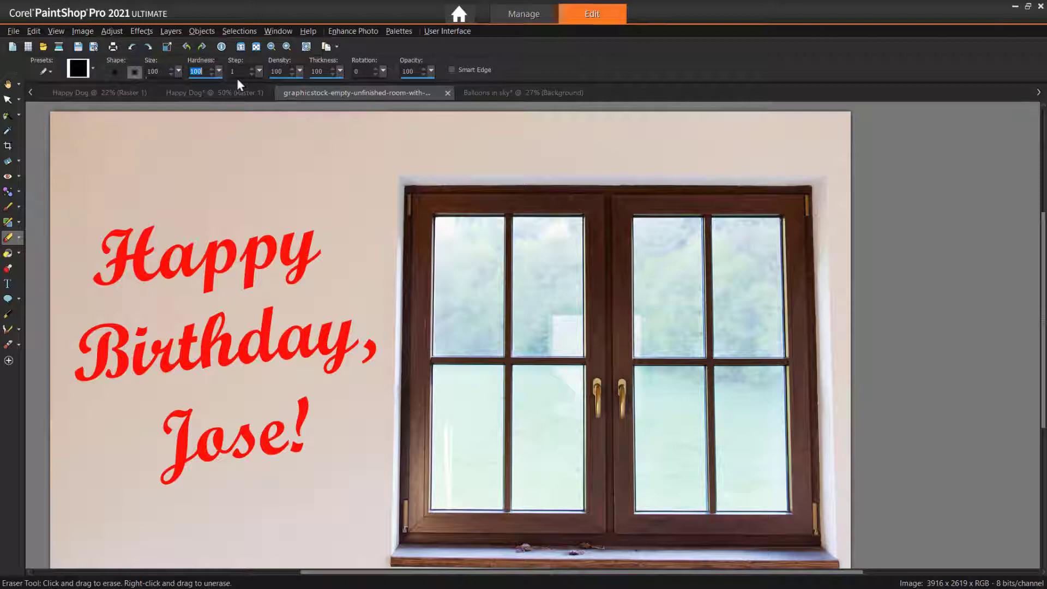
pyautogui.click(397, 32)
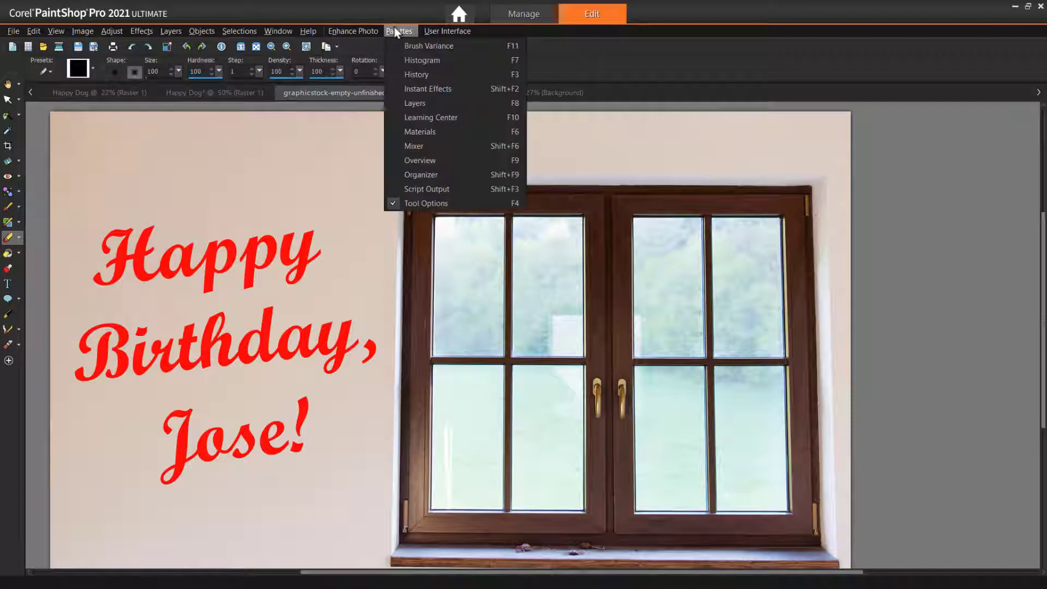
pyautogui.click(445, 103)
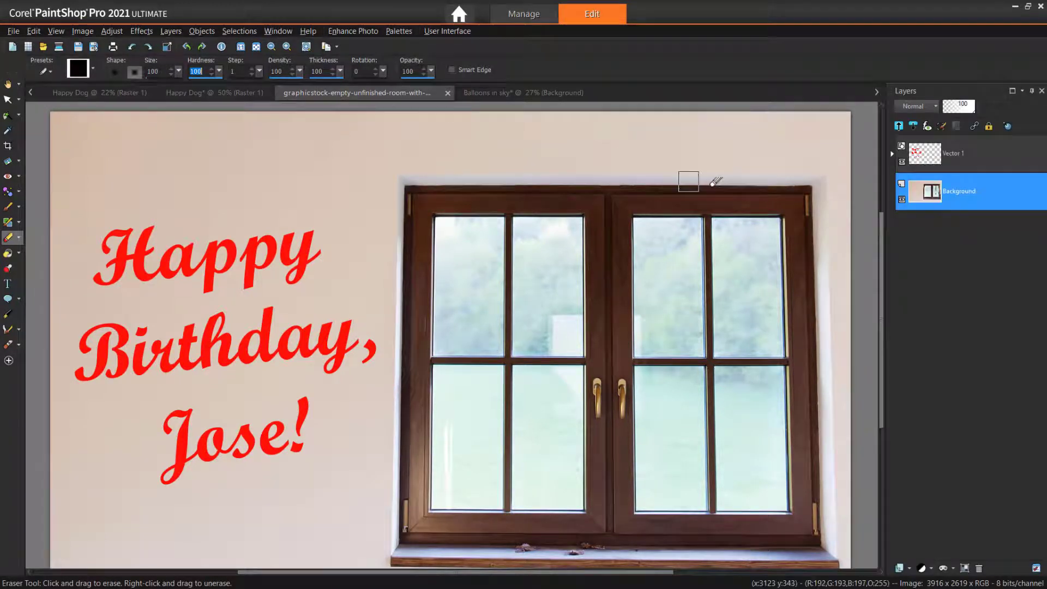
pyautogui.click(957, 200)
pyautogui.rightClick(956, 198)
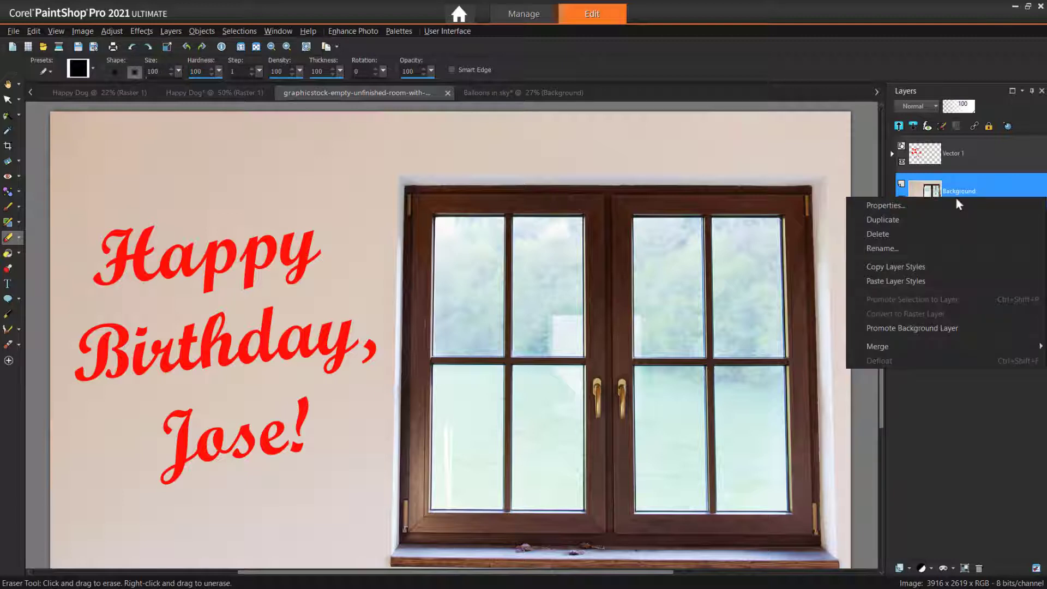
# Duplicate the Background layer and erase the top corner of the left pane's glass.
pyautogui.click(951, 216)
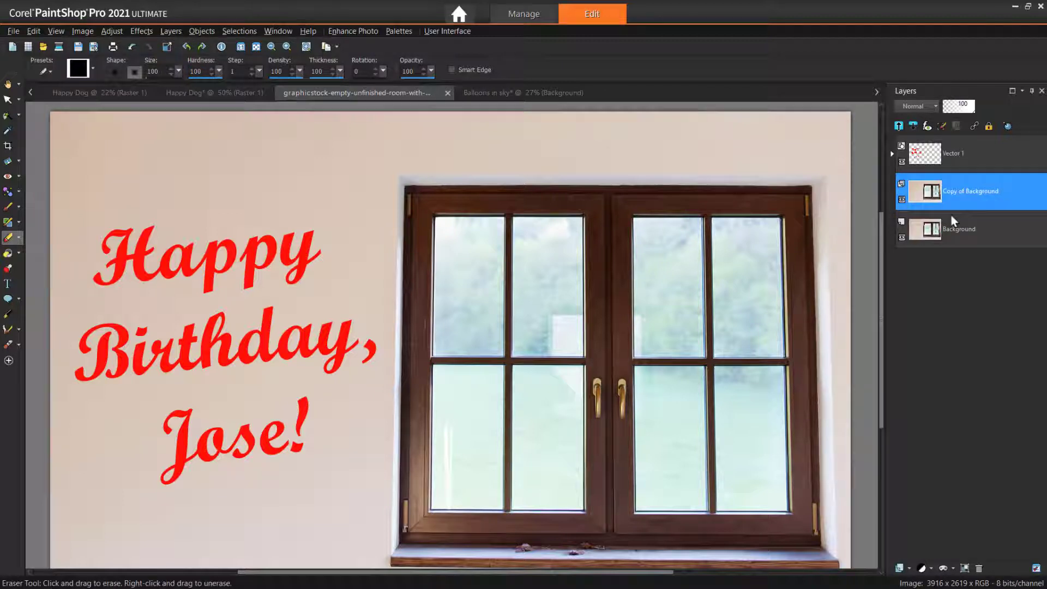
pyautogui.moveTo(952, 219)
pyautogui.scroll(3, 464, 243)
pyautogui.scroll(1, 463, 243)
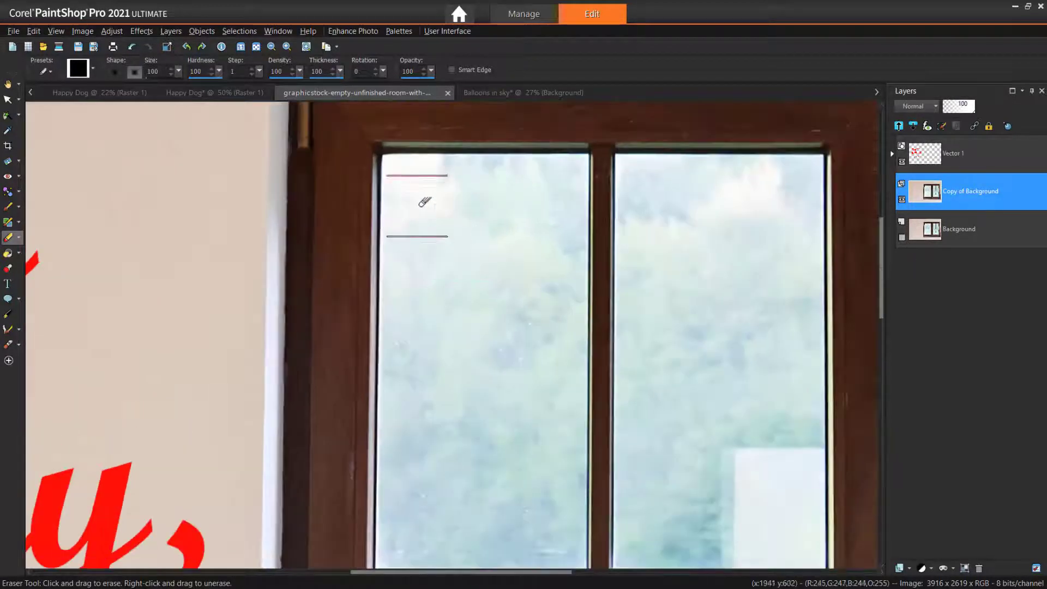
pyautogui.click(418, 176)
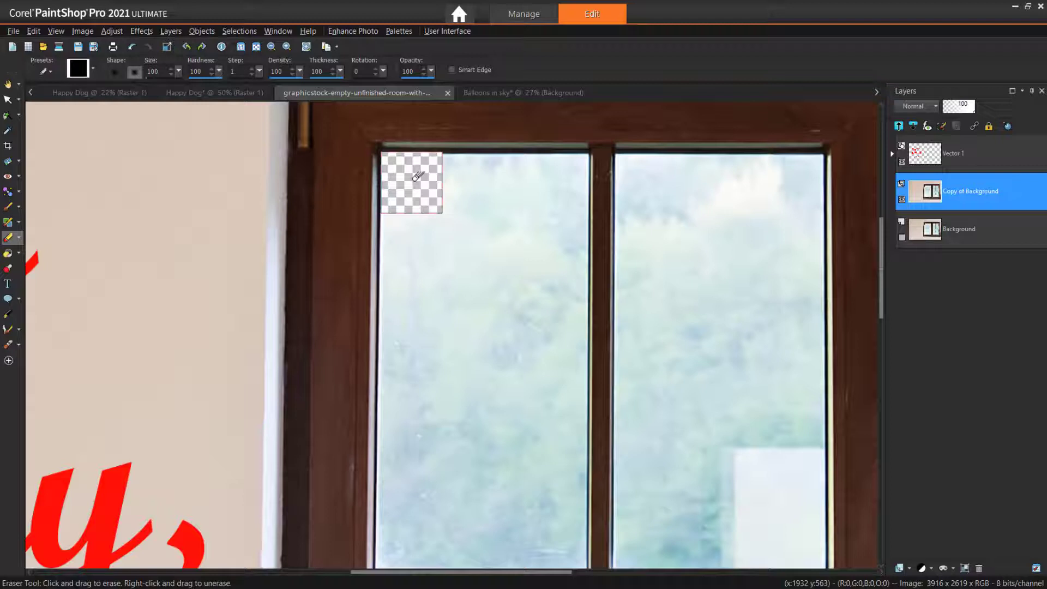
# Erase the rest of the left pane's glass and the top of the next pane.
pyautogui.scroll(-1, 427, 414)
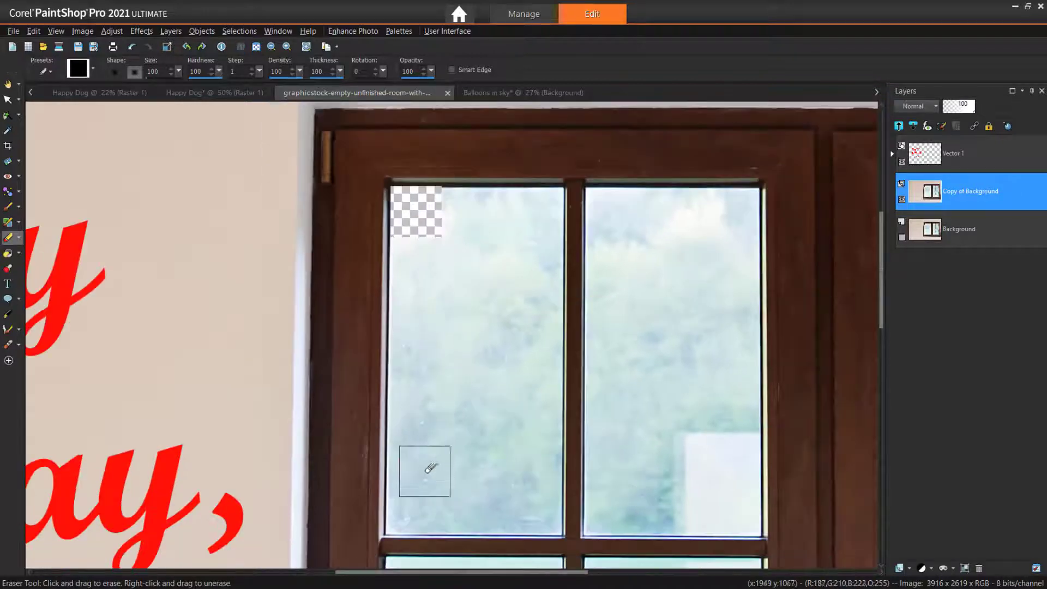
pyautogui.keyDown('shift'); pyautogui.click(417, 503); pyautogui.keyUp('shift')
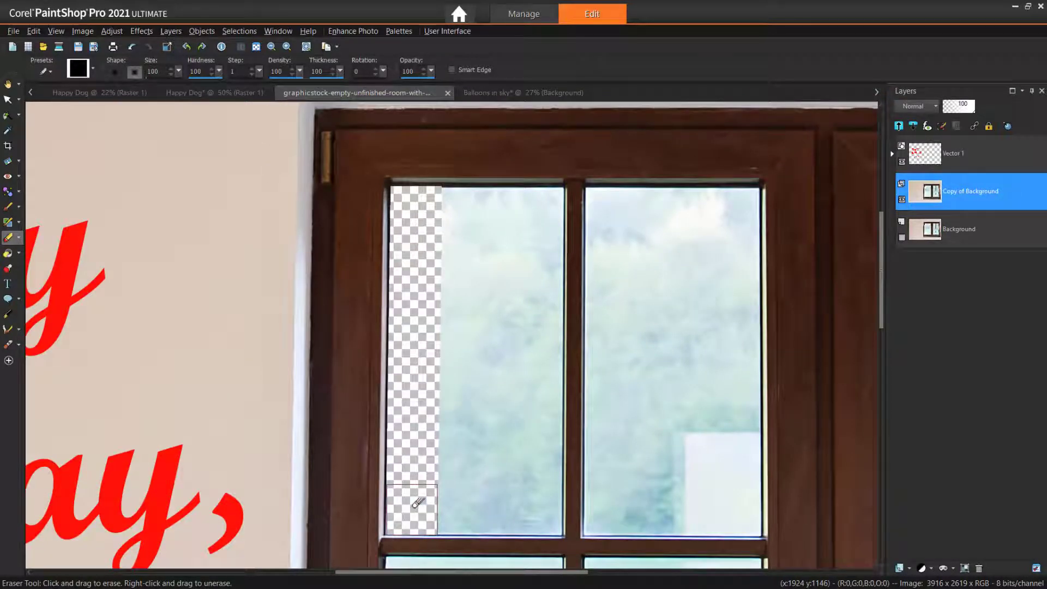
pyautogui.click(471, 205)
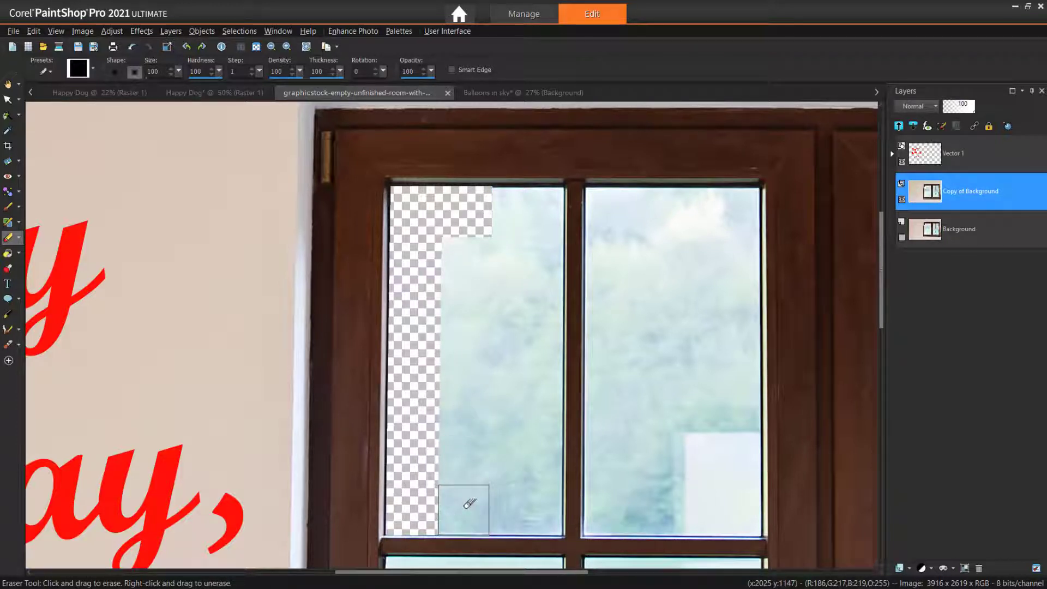
pyautogui.keyDown('shift'); pyautogui.click(469, 503); pyautogui.keyUp('shift')
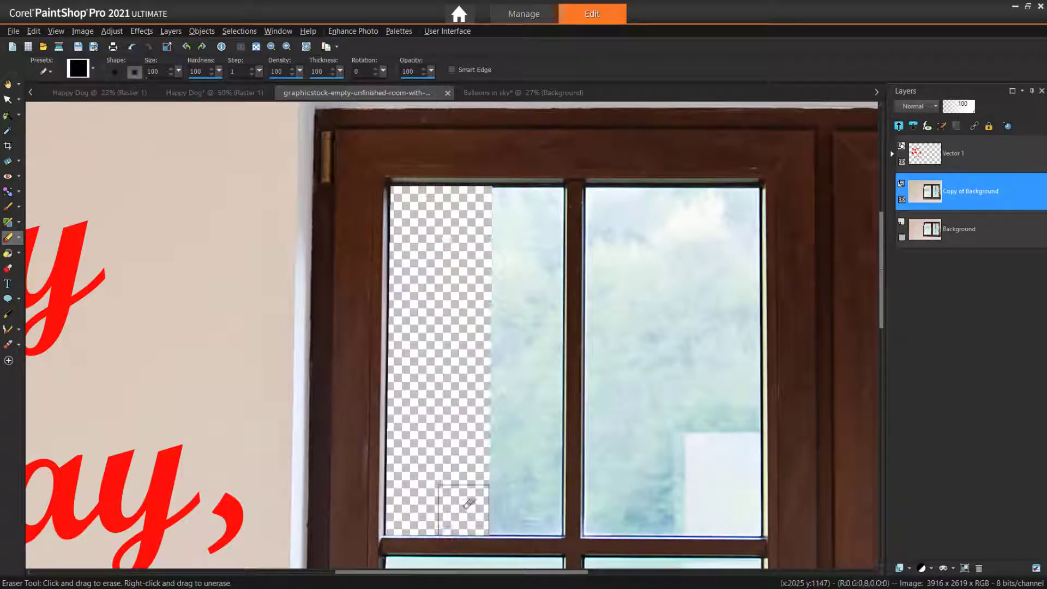
pyautogui.click(523, 205)
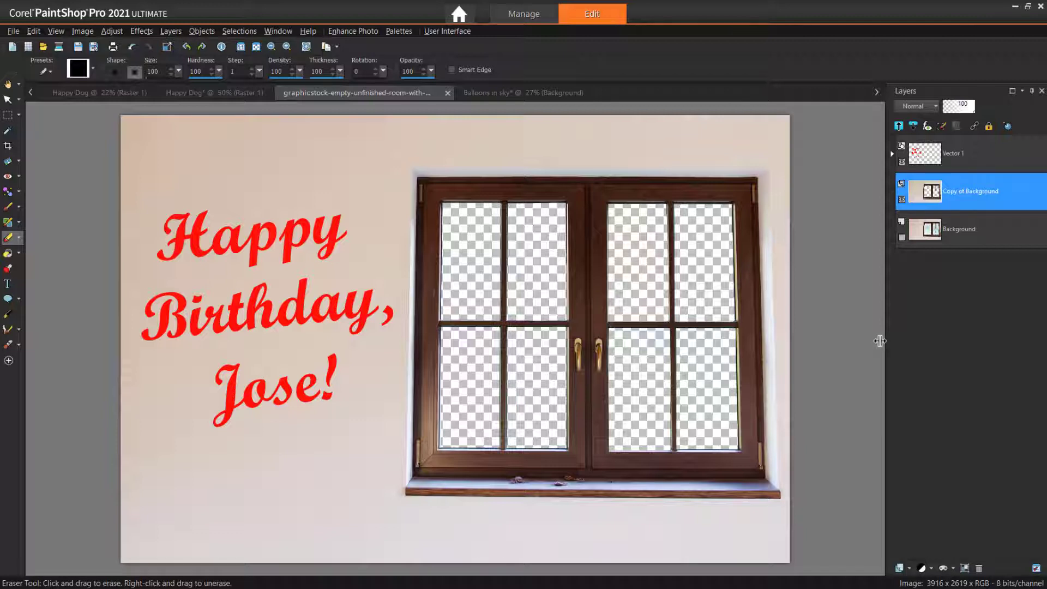
# Switch to the 'Balloons in sky' document.
pyautogui.click(531, 99)
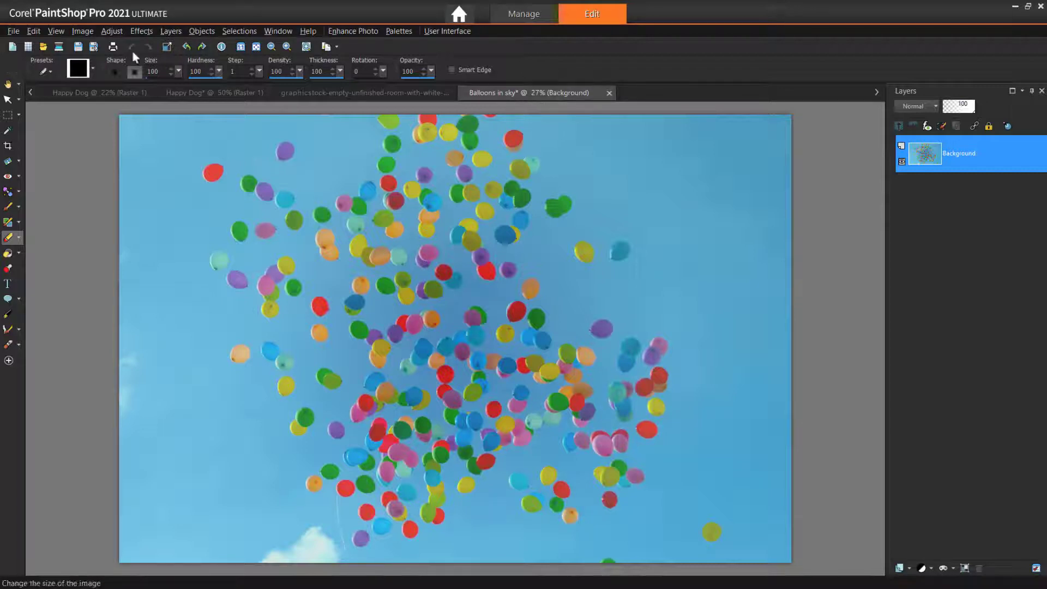
# Copy the balloons photo and paste it into the room image as a new layer.
pyautogui.click(34, 30)
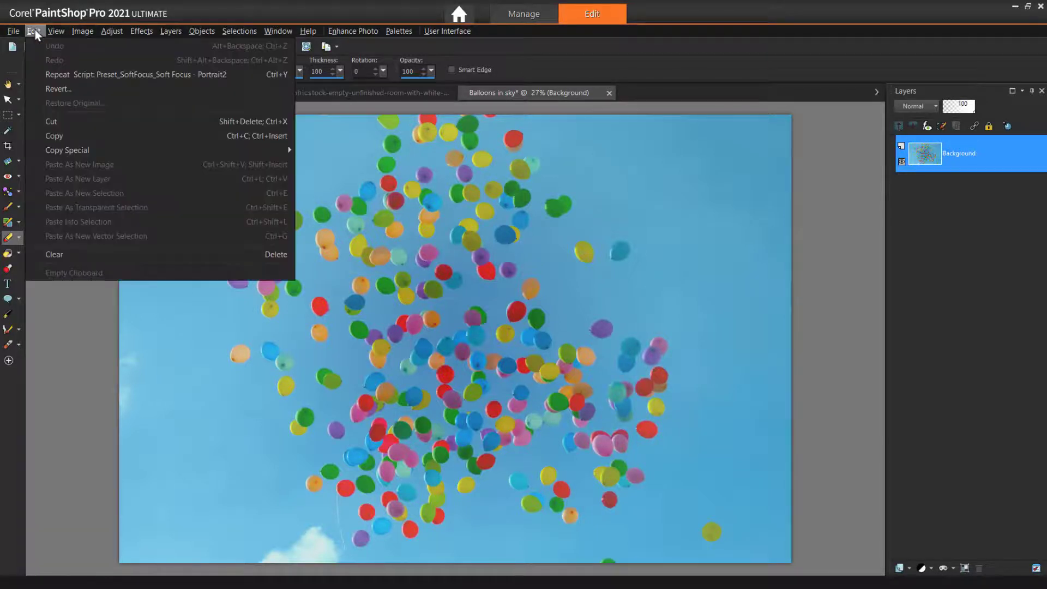
pyautogui.click(64, 137)
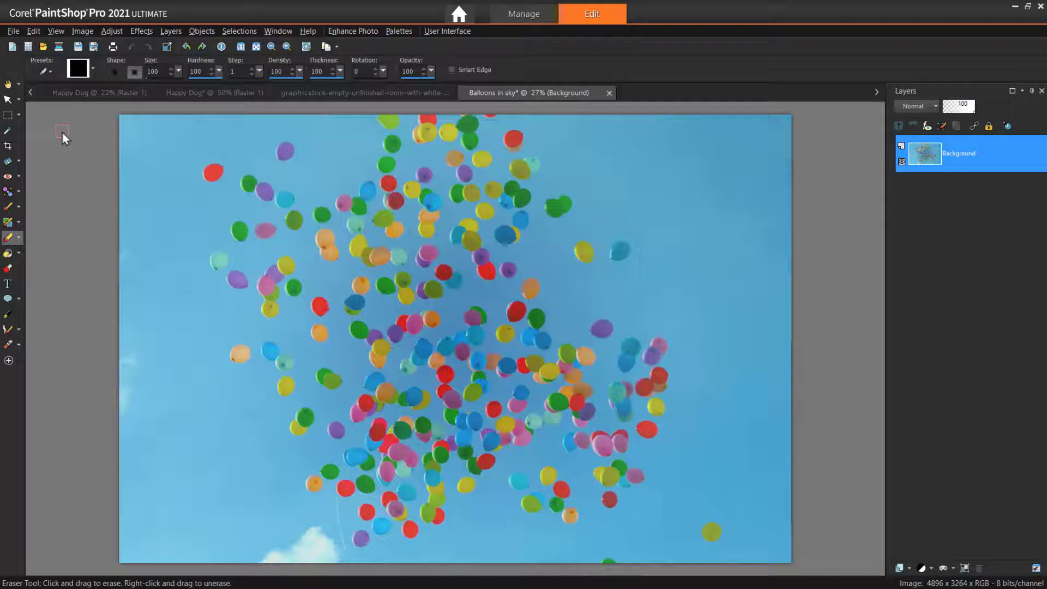
pyautogui.click(296, 100)
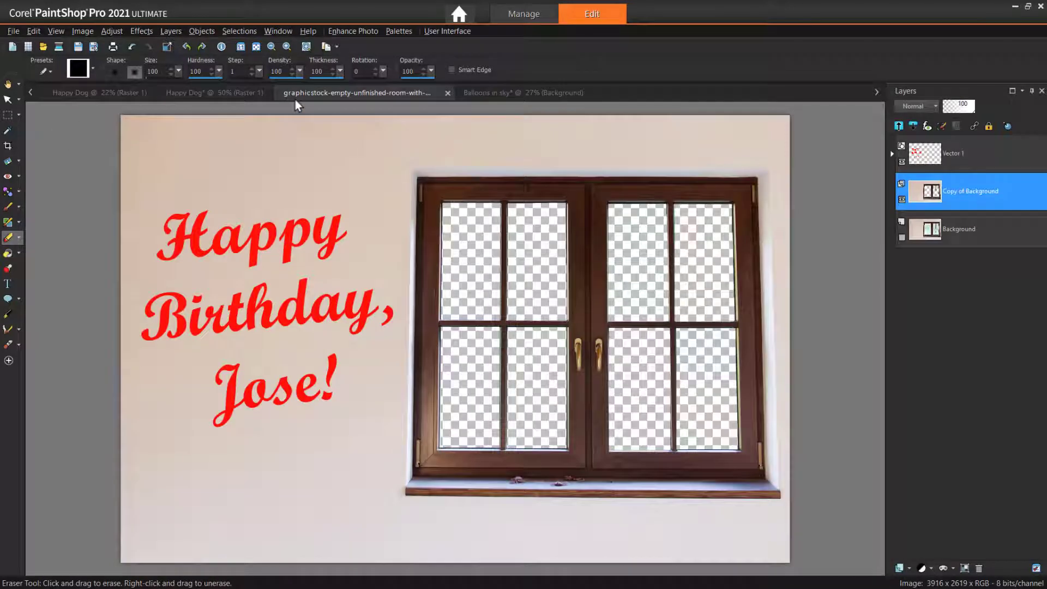
pyautogui.click(34, 31)
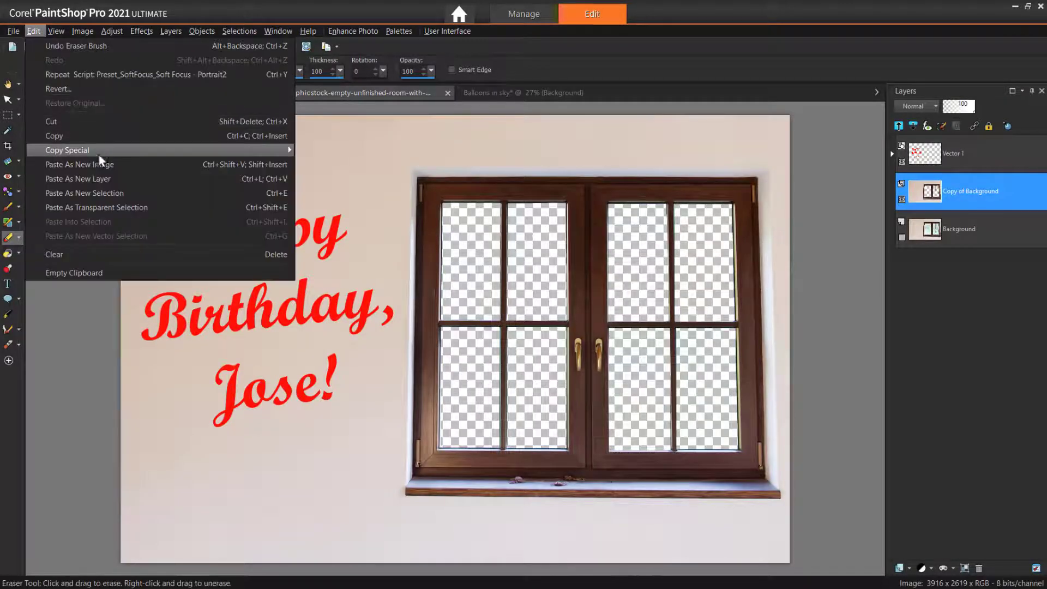
pyautogui.click(100, 178)
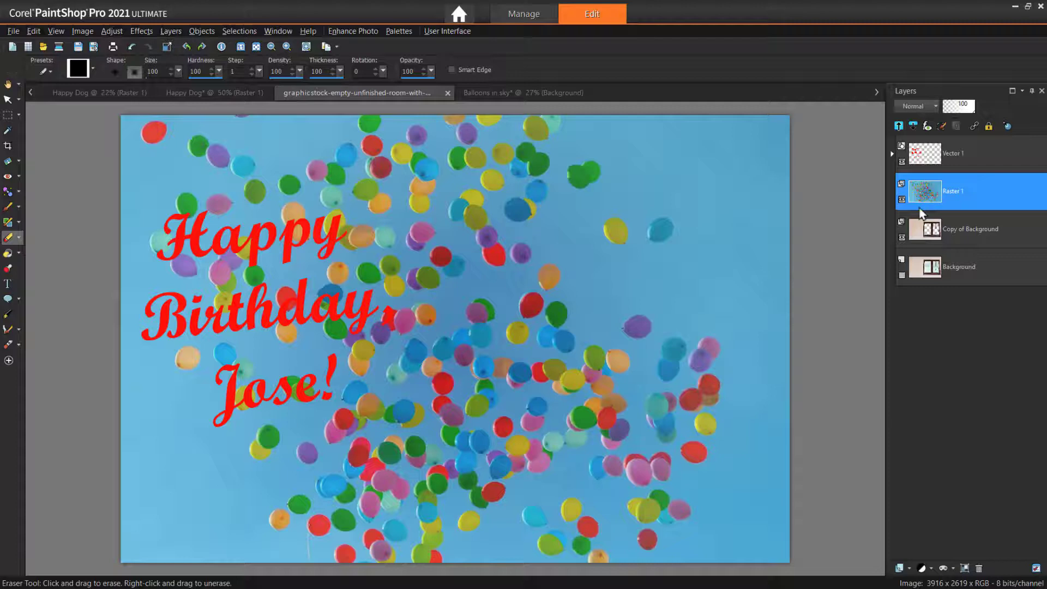
# Move the balloons layer below Copy of Background and reposition and shrink it behind the window.
pyautogui.moveTo(932, 209); pyautogui.dragTo(934, 252)
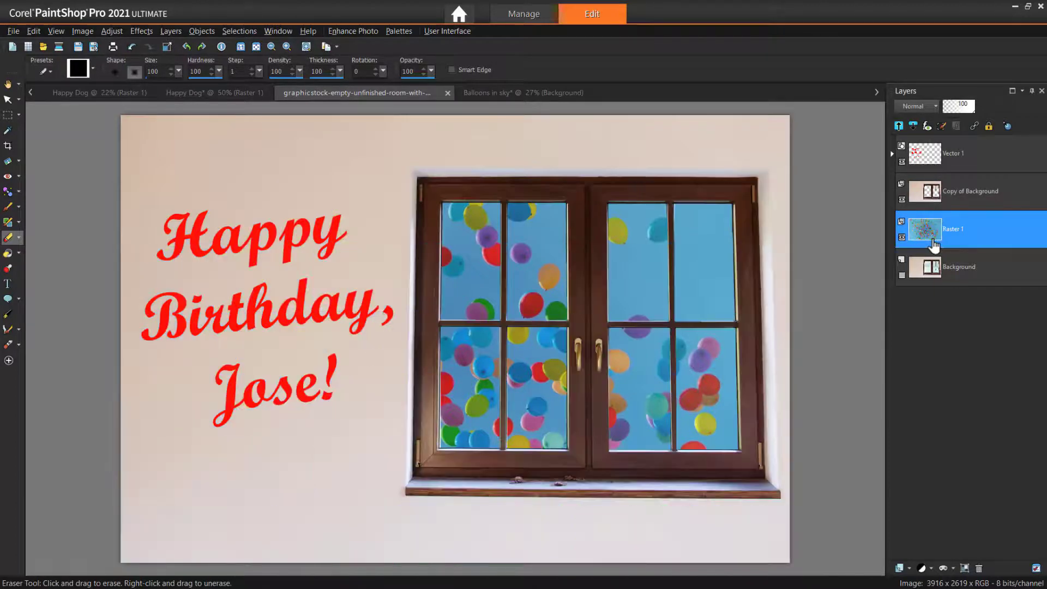
pyautogui.click(8, 99)
pyautogui.moveTo(492, 319); pyautogui.dragTo(480, 294)
pyautogui.scroll(-2, 480, 295)
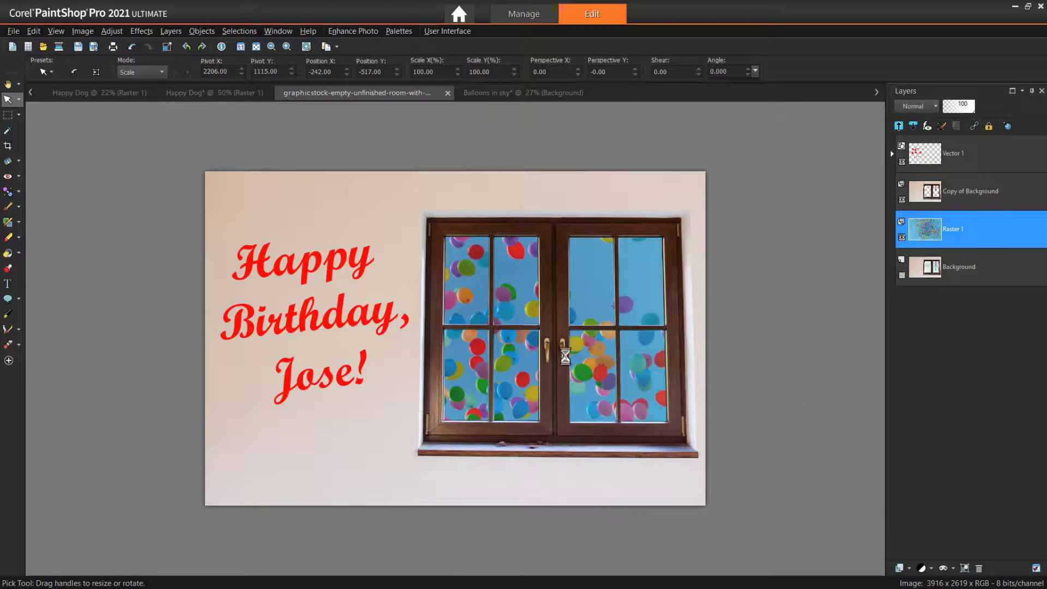
pyautogui.moveTo(305, 218); pyautogui.dragTo(291, 209)
# Copy the Happy Dog cutout and paste it into the birthday card as a new layer.
pyautogui.click(110, 96)
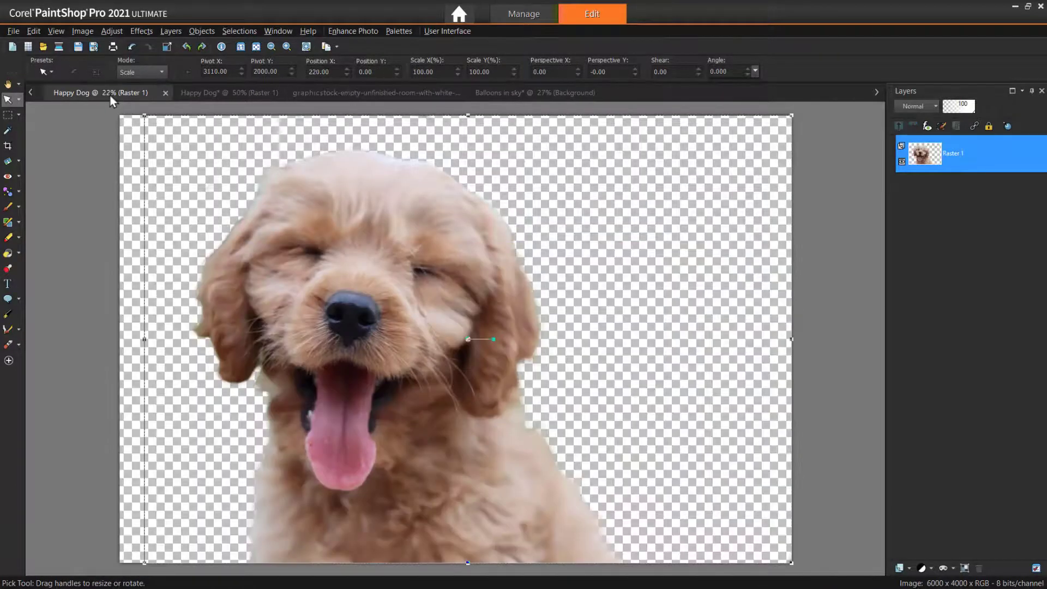
pyautogui.click(33, 31)
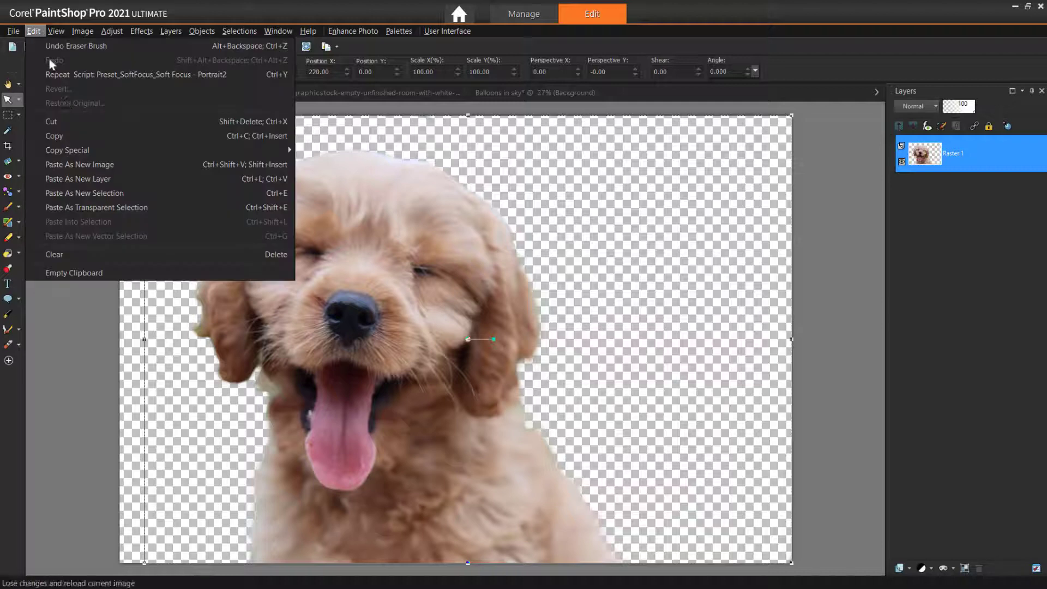
pyautogui.click(72, 131)
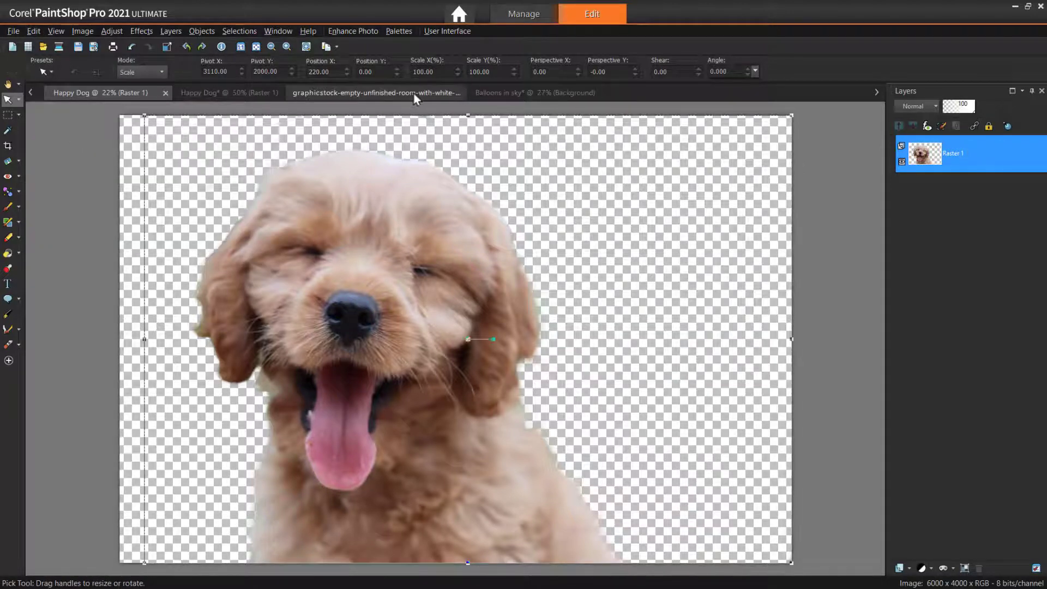
pyautogui.click(420, 94)
pyautogui.click(34, 31)
pyautogui.click(92, 169)
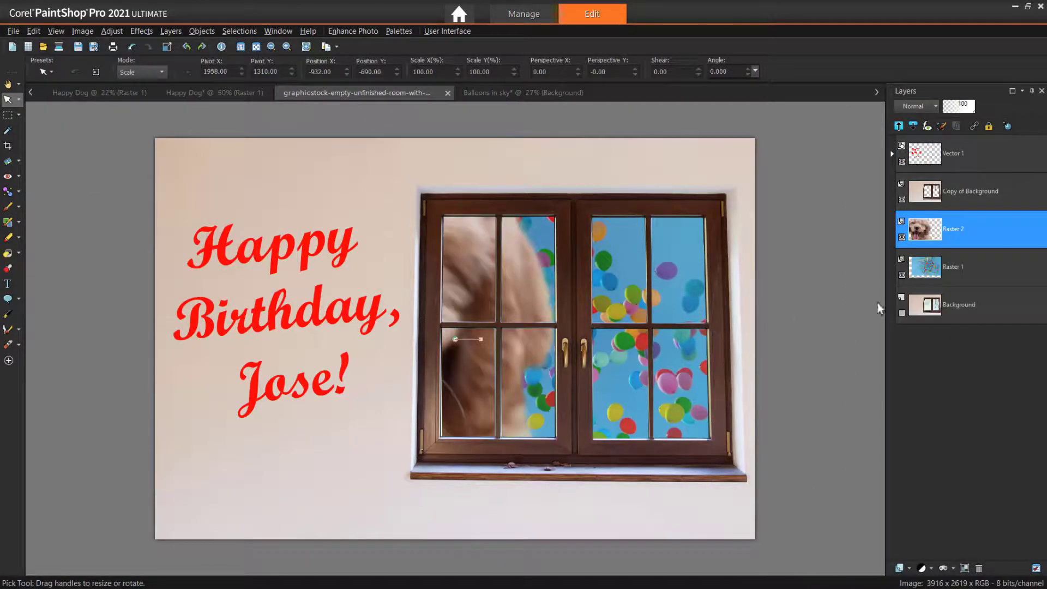
# Scale the puppy layer Raster 2 down to about 24% to fit the window.
pyautogui.moveTo(931, 245)
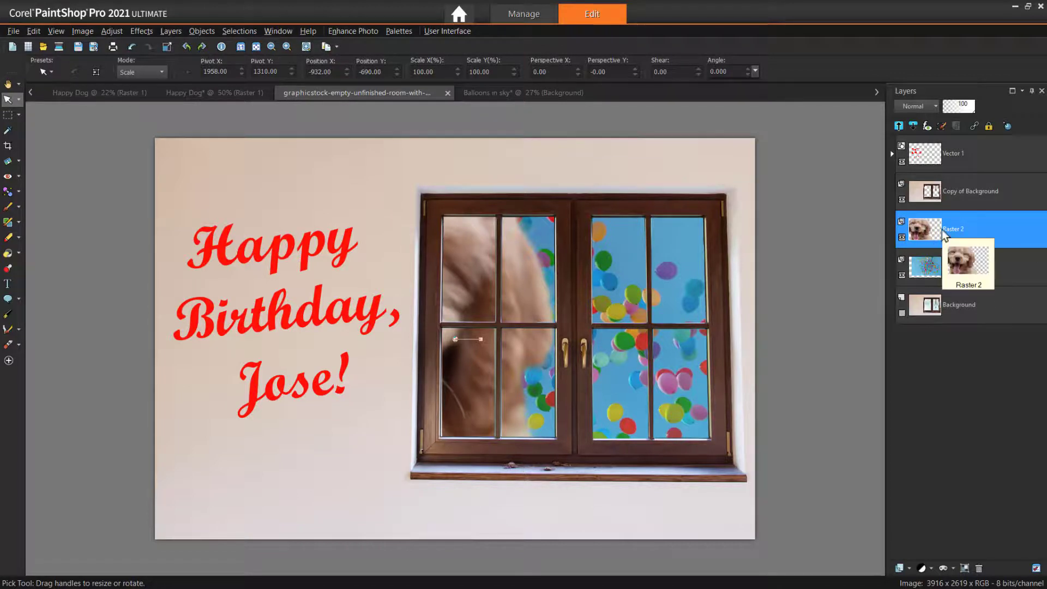
pyautogui.click(8, 84)
pyautogui.click(8, 102)
pyautogui.scroll(-3, 320, 222)
pyautogui.moveTo(385, 250); pyautogui.dragTo(369, 276)
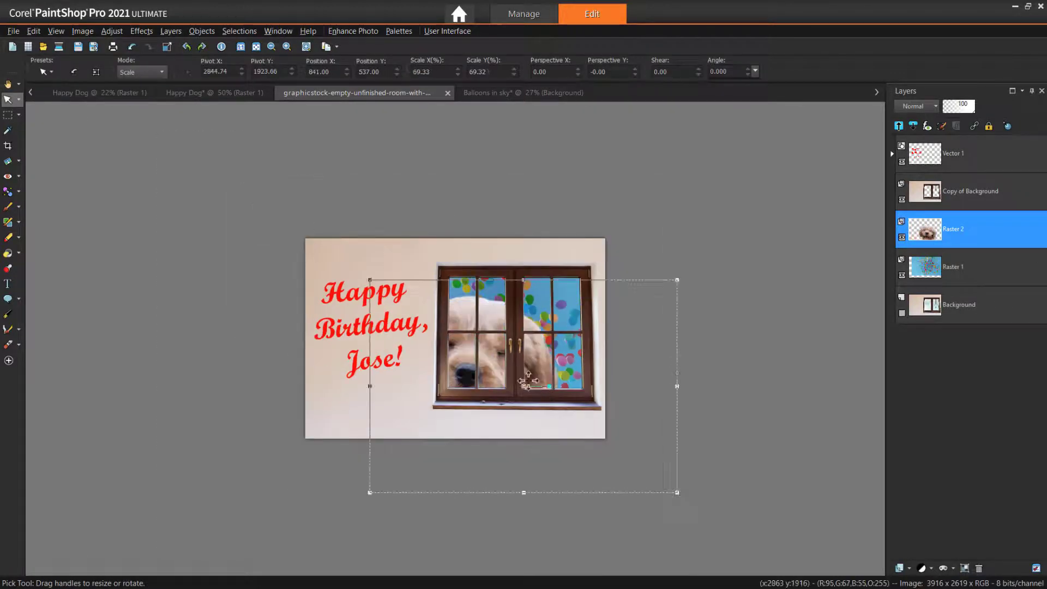
pyautogui.moveTo(712, 461); pyautogui.dragTo(629, 425)
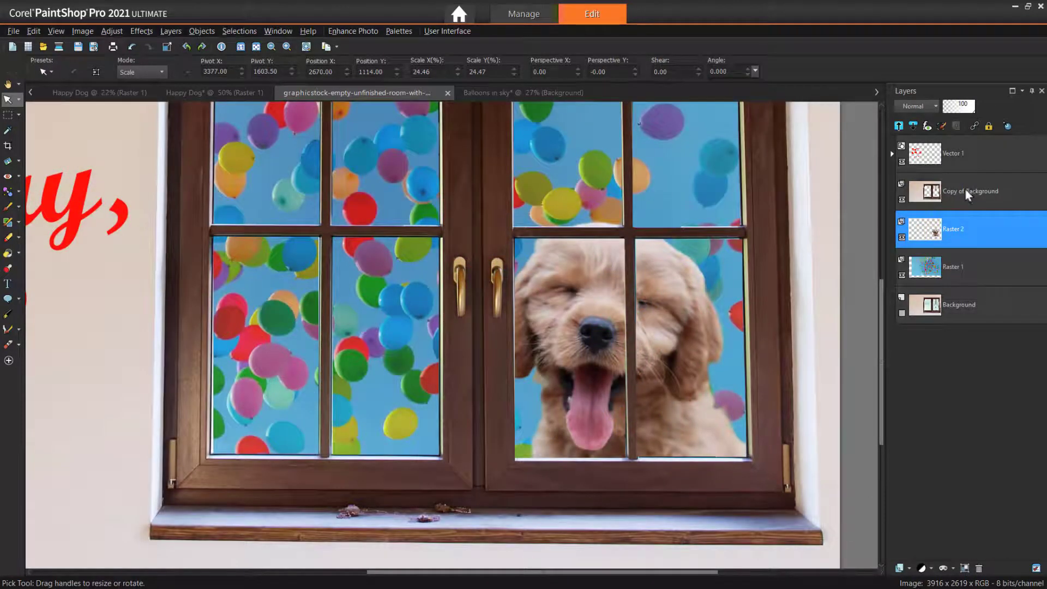
# On Copy of Background, erase the lower vertical bars over the puppy and in the left window.
pyautogui.click(965, 191)
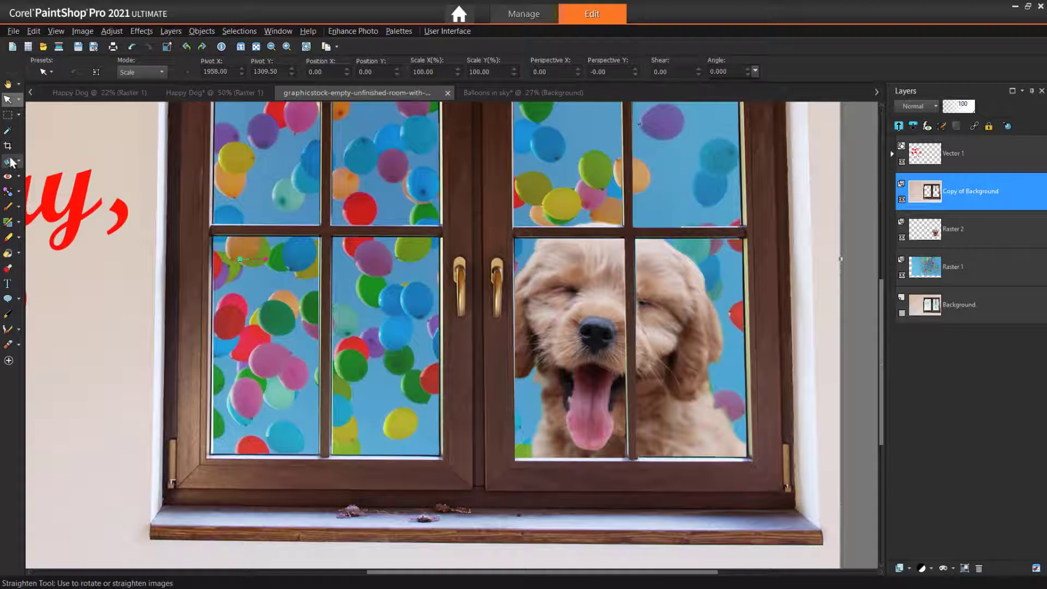
pyautogui.click(8, 238)
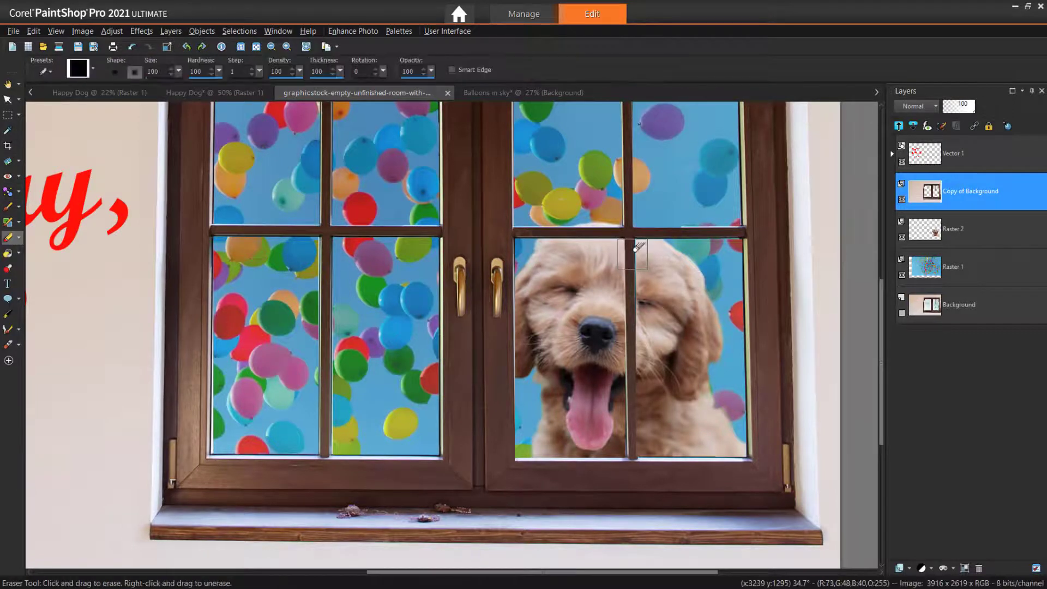
pyautogui.click(634, 251)
pyautogui.click(633, 253)
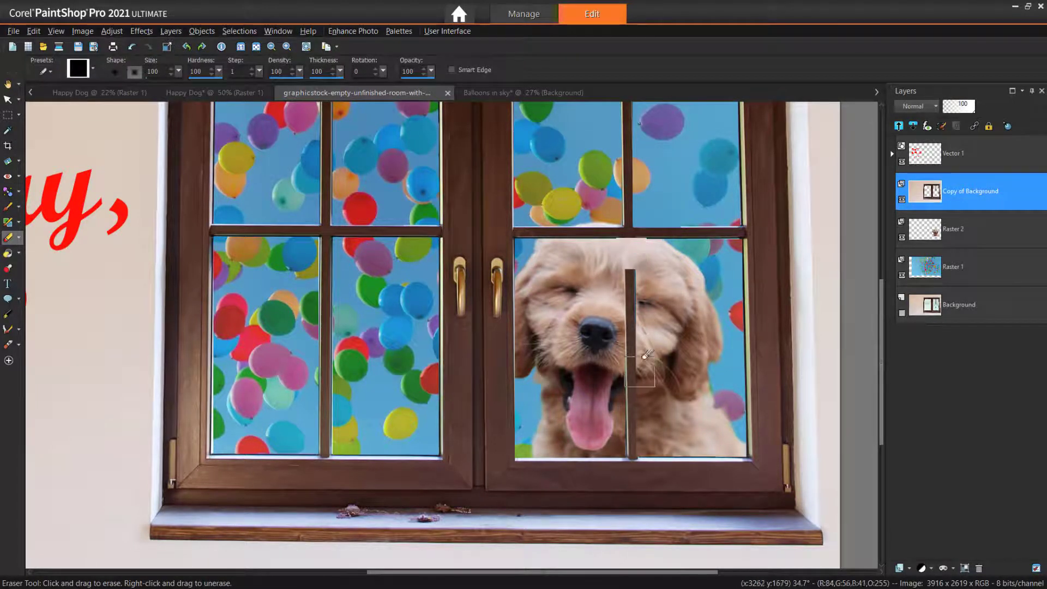
pyautogui.keyDown('shift'); pyautogui.click(632, 443); pyautogui.keyUp('shift')
pyautogui.click(325, 251)
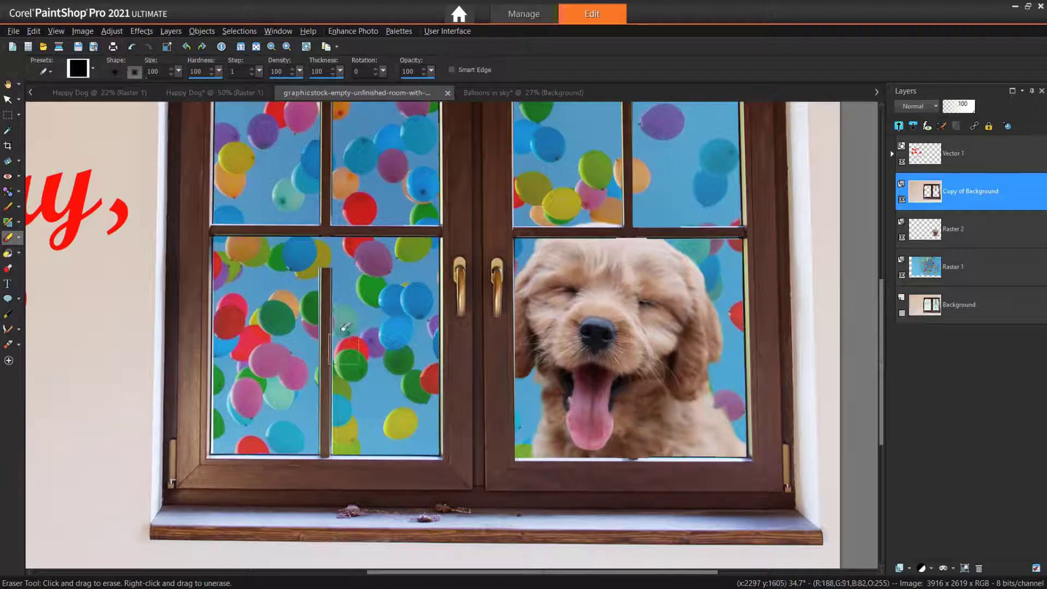
pyautogui.keyDown('shift'); pyautogui.click(329, 436); pyautogui.keyUp('shift')
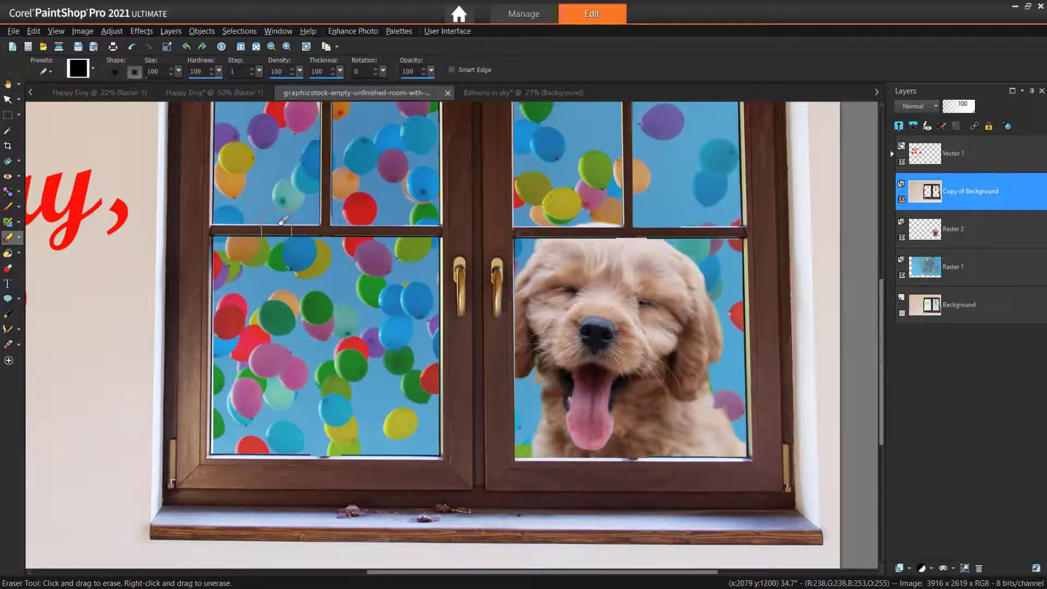
pyautogui.scroll(-1, 284, 220)
pyautogui.scroll(-3, 284, 221)
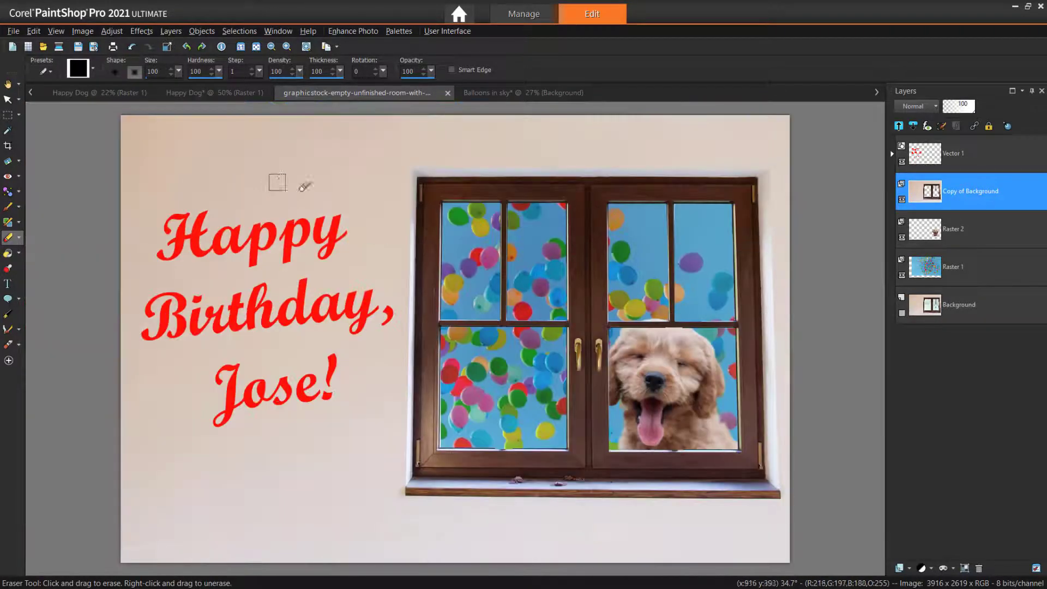